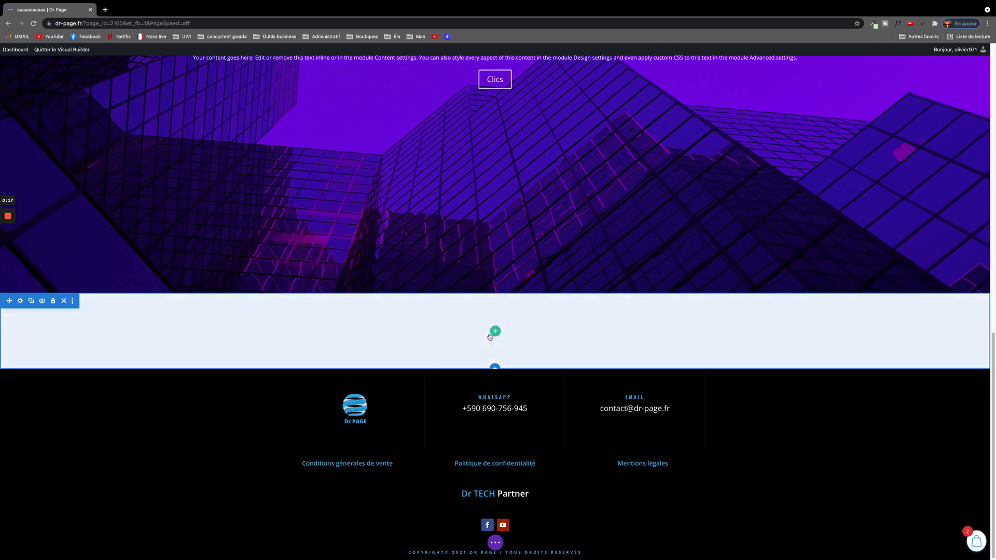
Step: Insert a single-column row in the empty section above the footer and add a Résumé module to it
{"action": "left_click", "coordinate": [494, 331]}
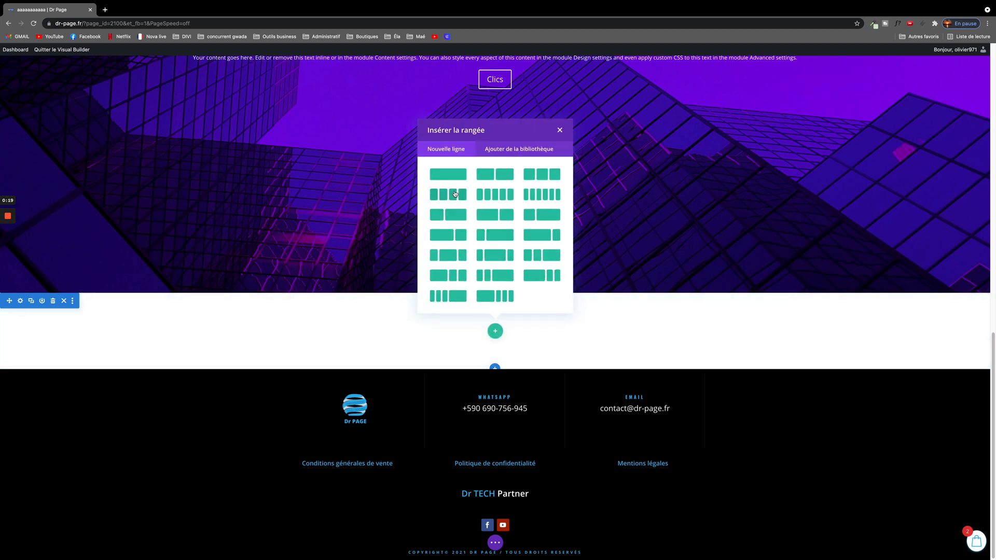
{"action": "left_click", "coordinate": [446, 174]}
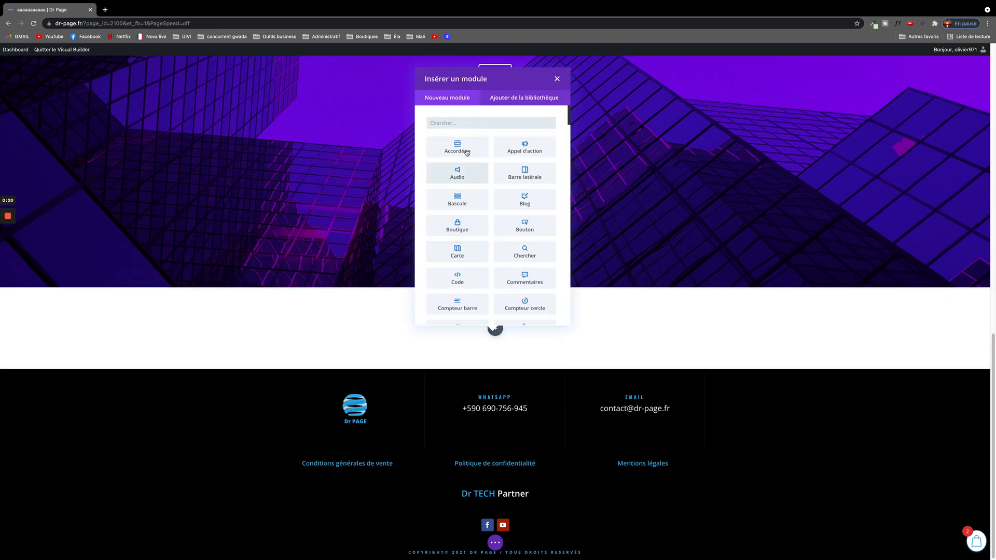
{"action": "left_click", "coordinate": [455, 124]}
{"action": "type", "text": "résumé"}
{"action": "left_click", "coordinate": [439, 141]}
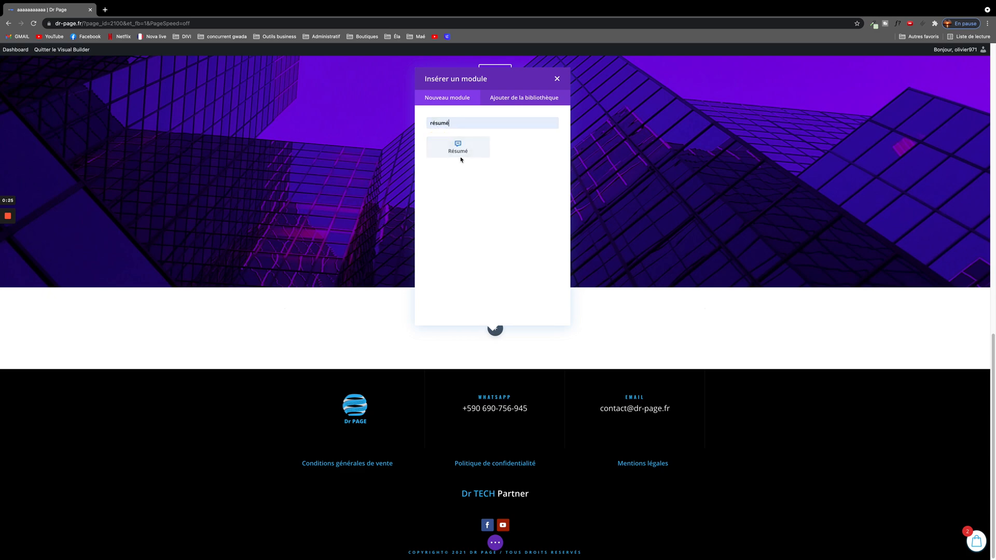
{"action": "left_click", "coordinate": [460, 158]}
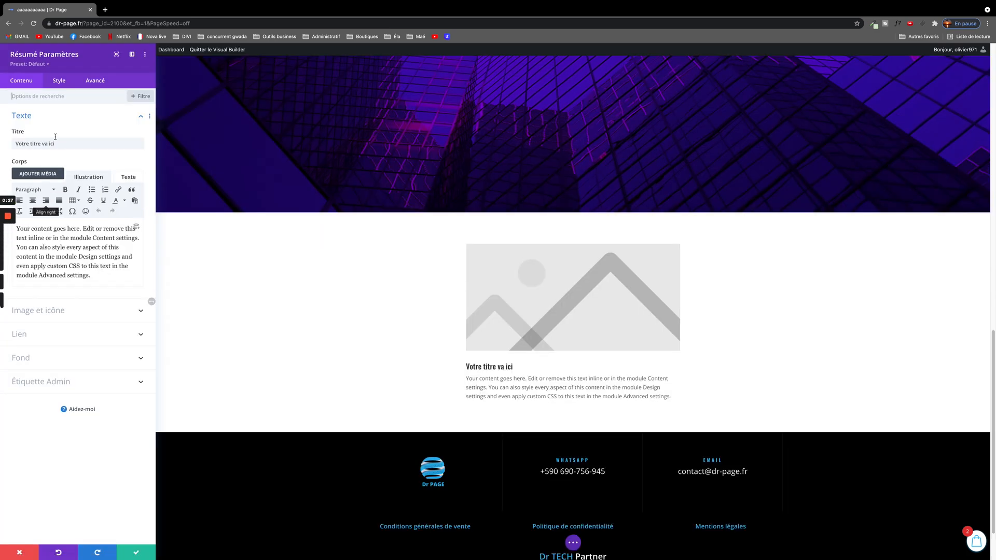
Step: Enable icons for the Résumé module and choose the circled double right chevron as its icon
{"action": "left_click", "coordinate": [50, 311]}
{"action": "left_click", "coordinate": [19, 171]}
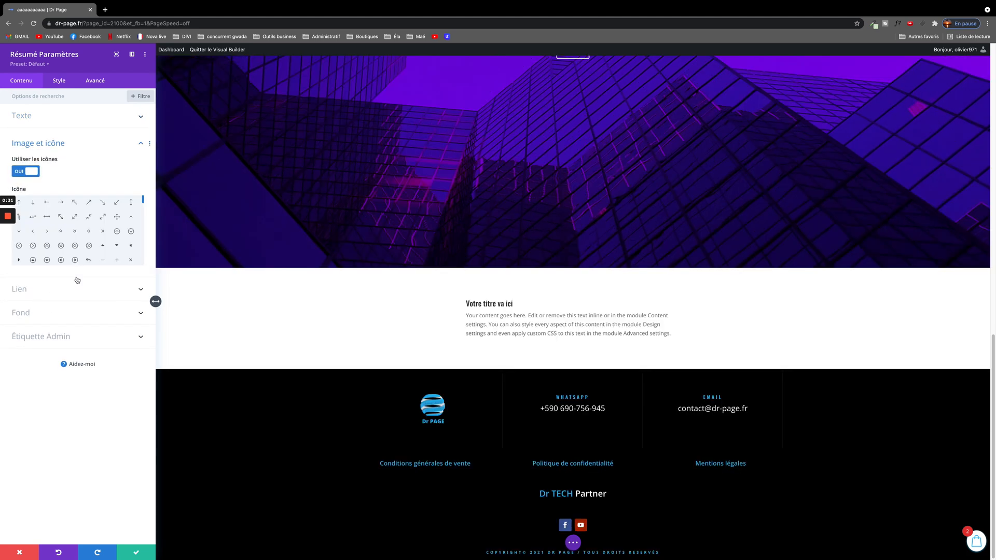
{"action": "left_click", "coordinate": [89, 245]}
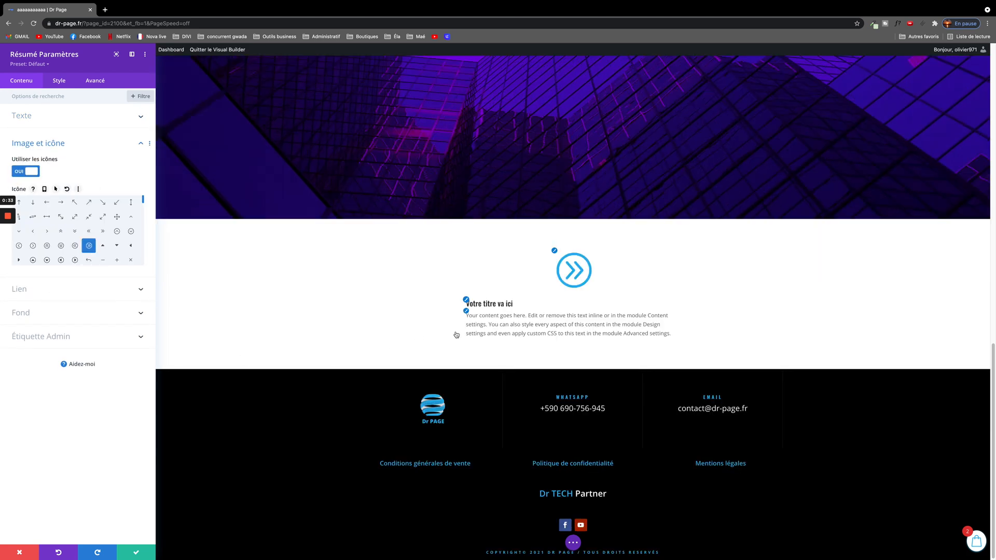
Step: Give the module a linear gradient background running from black #000000 to red #ff2b2b
{"action": "left_click", "coordinate": [30, 313]}
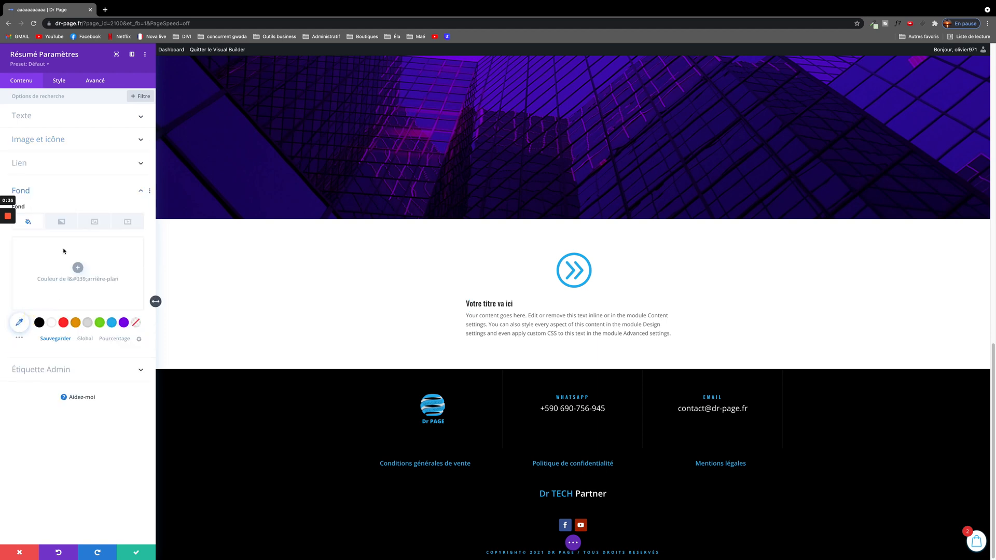
{"action": "left_click", "coordinate": [62, 223]}
{"action": "left_click", "coordinate": [77, 267]}
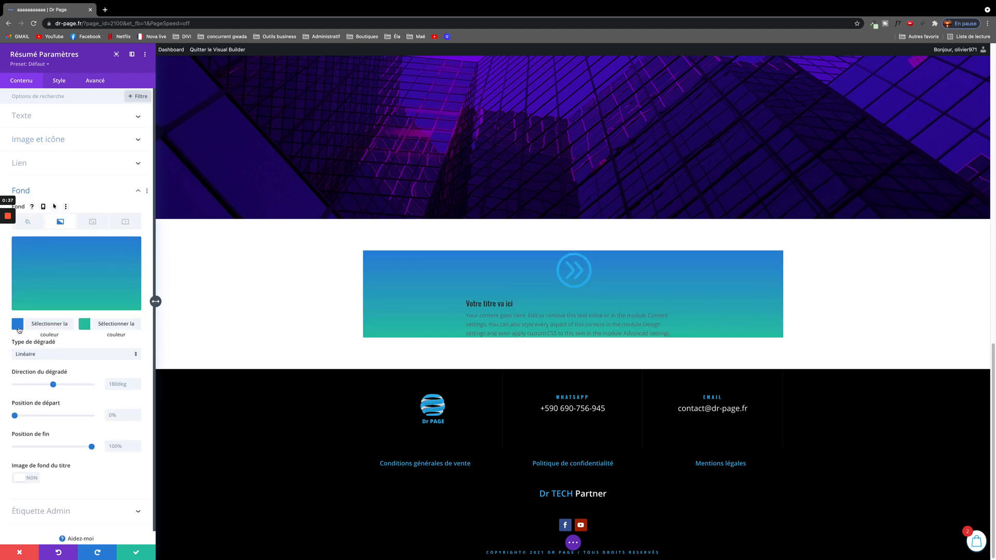
{"action": "left_click", "coordinate": [38, 291]}
{"action": "left_click", "coordinate": [39, 323]}
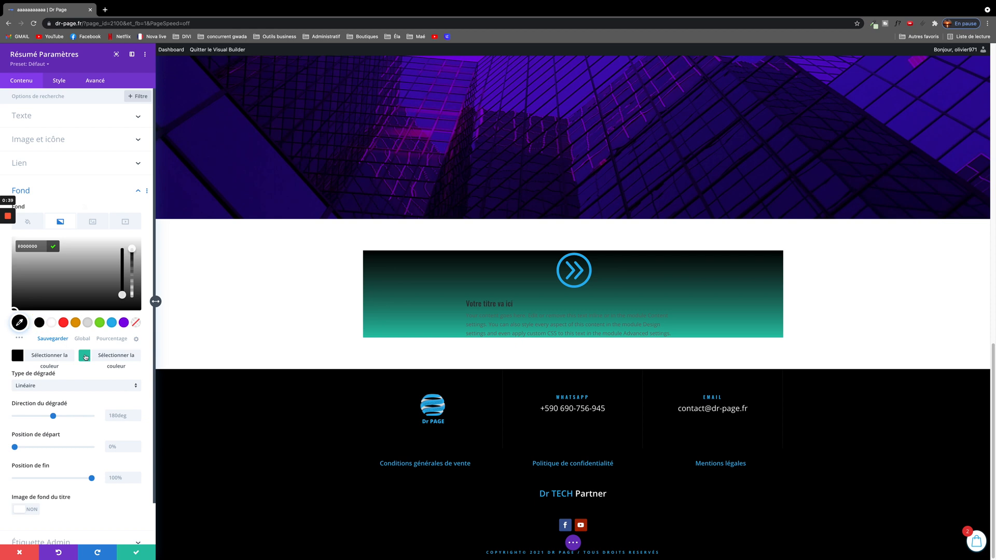
{"action": "left_click", "coordinate": [84, 355]}
{"action": "left_click", "coordinate": [64, 322]}
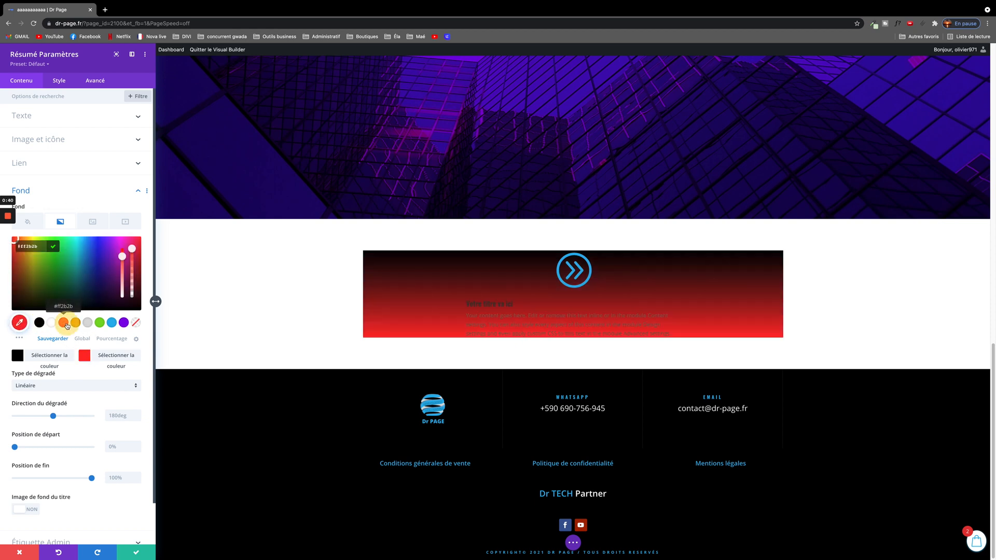
Step: Center the text alignment in the Résumé module's style settings
{"action": "left_click", "coordinate": [60, 82]}
{"action": "left_click", "coordinate": [26, 140]}
{"action": "left_click", "coordinate": [59, 175]}
Step: Set the module's title text color to white and its size to 39px
{"action": "left_click", "coordinate": [46, 308]}
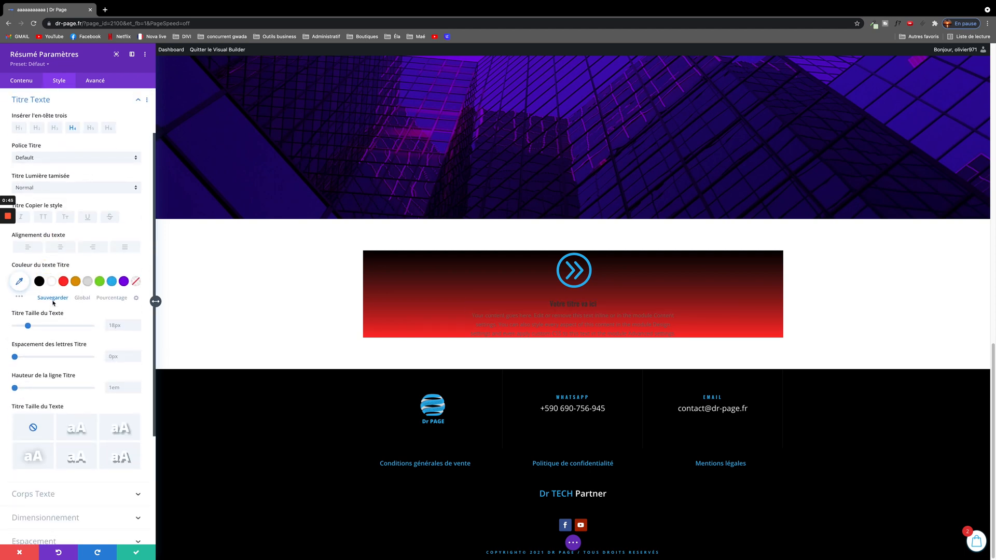
{"action": "left_click", "coordinate": [55, 281]}
{"action": "left_click_drag", "start_coordinate": [28, 326], "coordinate": [44, 328]}
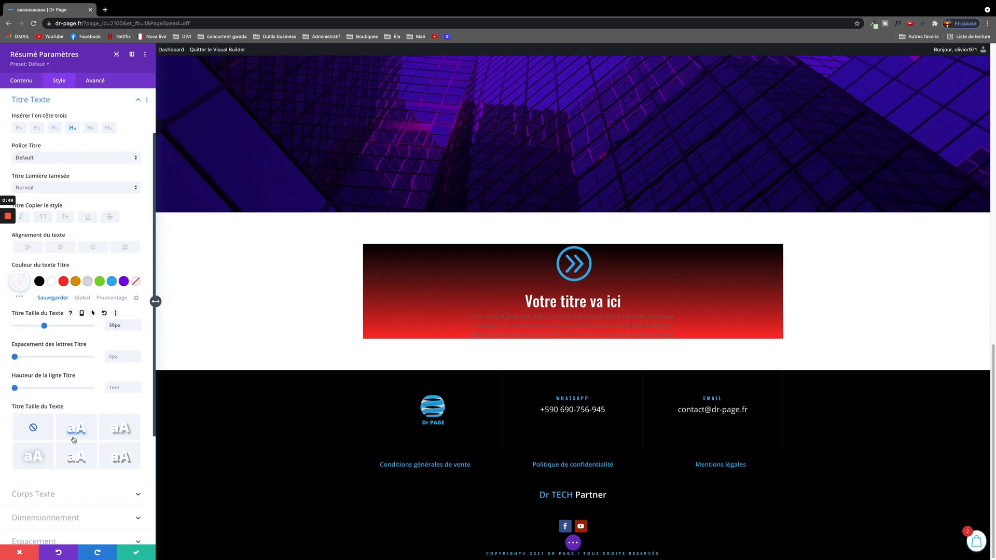
Step: Set the module's body text color to white and its size to 16px
{"action": "scroll", "coordinate": [45, 394], "scroll_direction": "down", "scroll_amount": 3}
{"action": "left_click", "coordinate": [44, 411]}
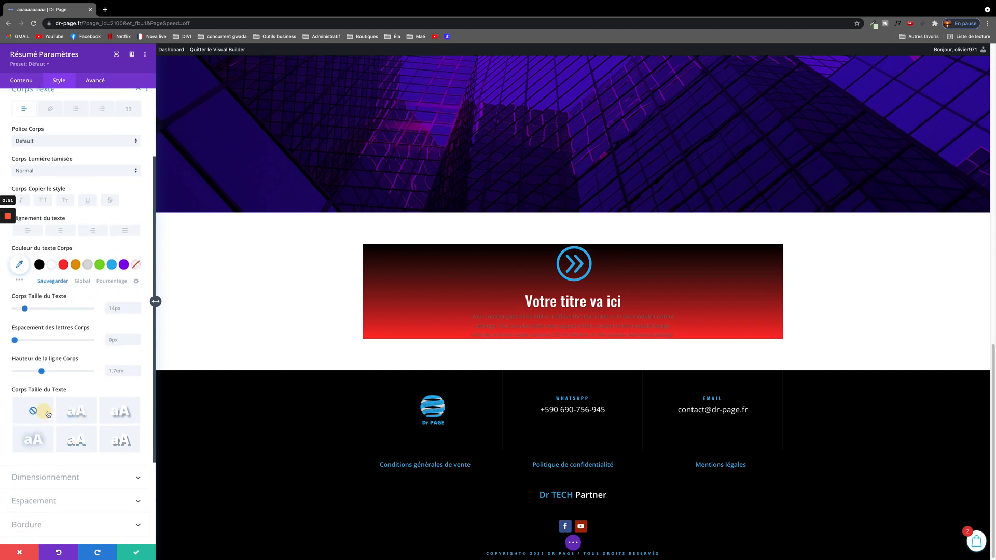
{"action": "scroll", "coordinate": [73, 358], "scroll_direction": "down", "scroll_amount": 3}
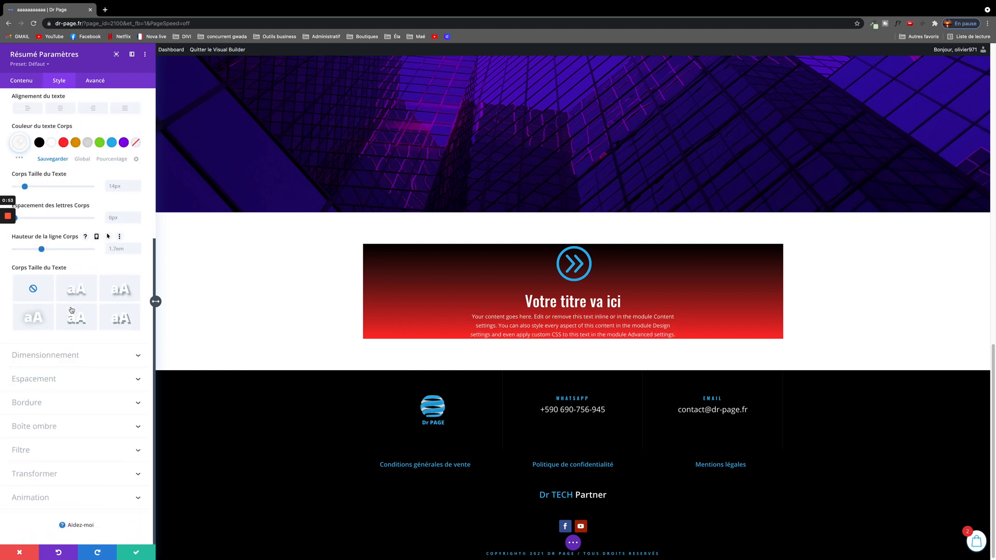
{"action": "double_click", "coordinate": [138, 184]}
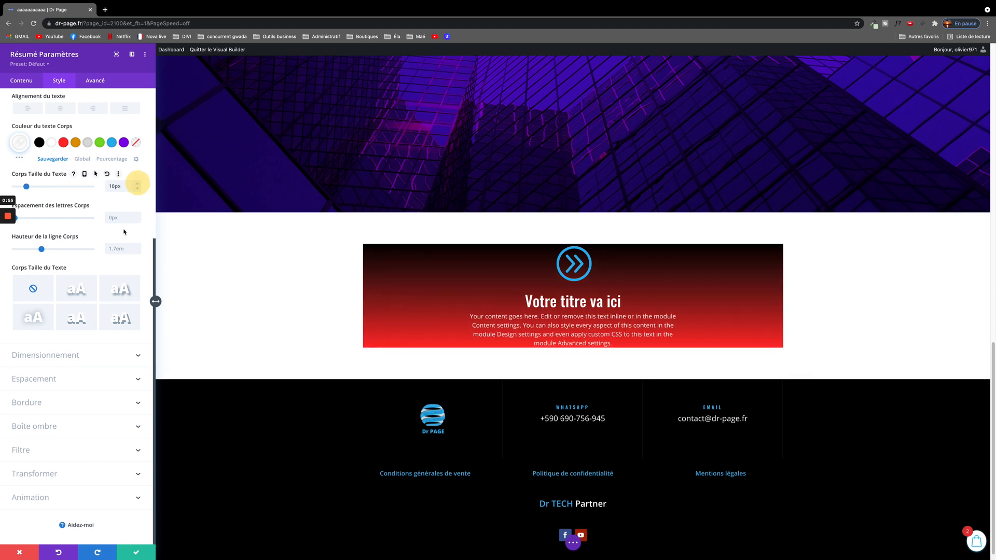
Step: Set the module's linked inner margins to 20px for top and bottom and 10px for left and right
{"action": "left_click", "coordinate": [38, 383]}
{"action": "left_click", "coordinate": [28, 304]}
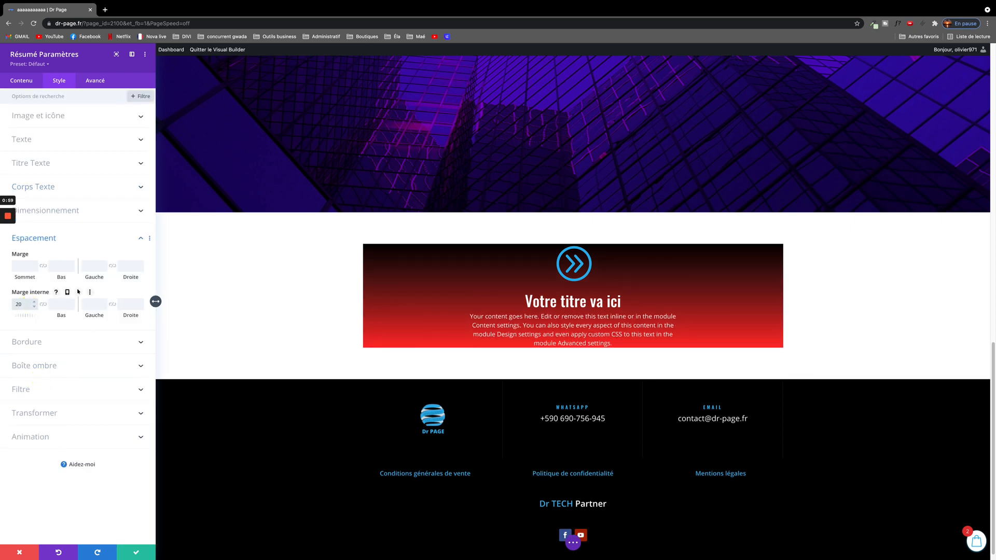
{"action": "type", "text": "20"}
{"action": "left_click", "coordinate": [43, 304]}
{"action": "left_click", "coordinate": [91, 304]}
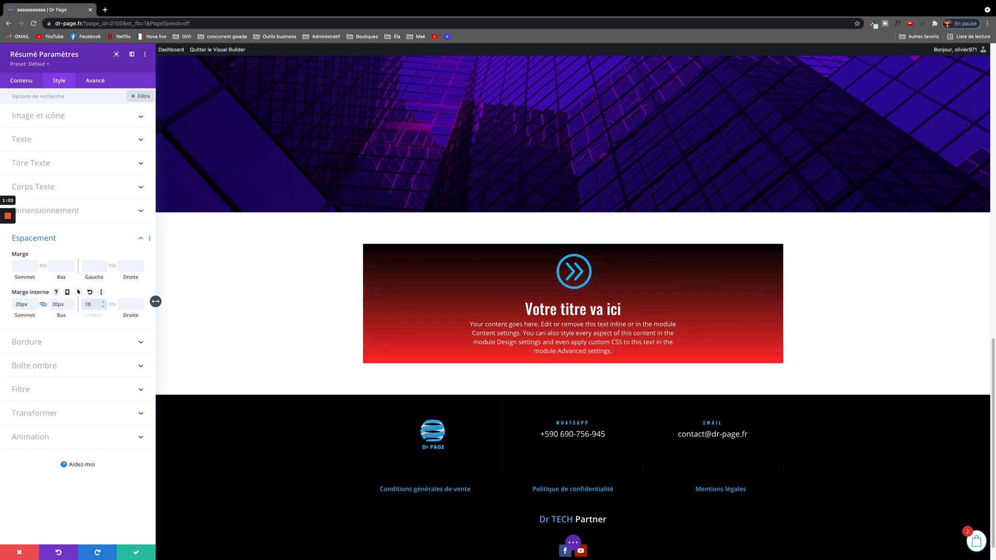
{"action": "left_click", "coordinate": [113, 305]}
Step: Color the module's icon white, apply the box shadow preset that falls below the box, and save the settings
{"action": "left_click", "coordinate": [52, 118]}
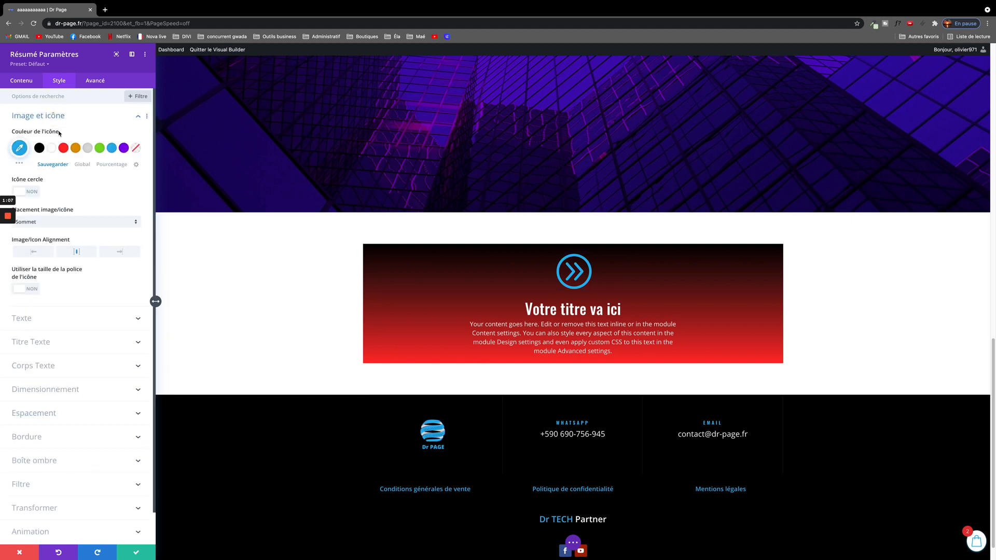
{"action": "left_click", "coordinate": [52, 148]}
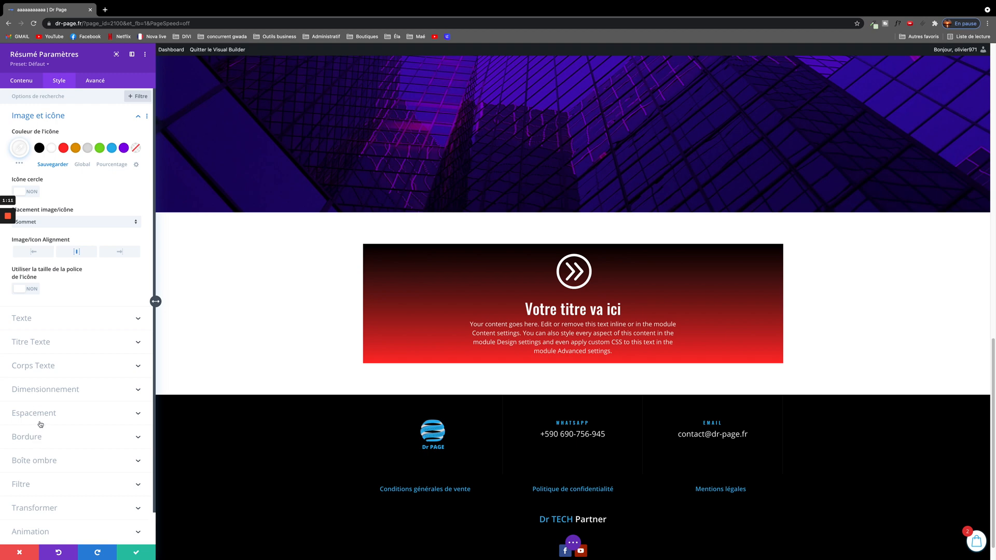
{"action": "left_click", "coordinate": [43, 462]}
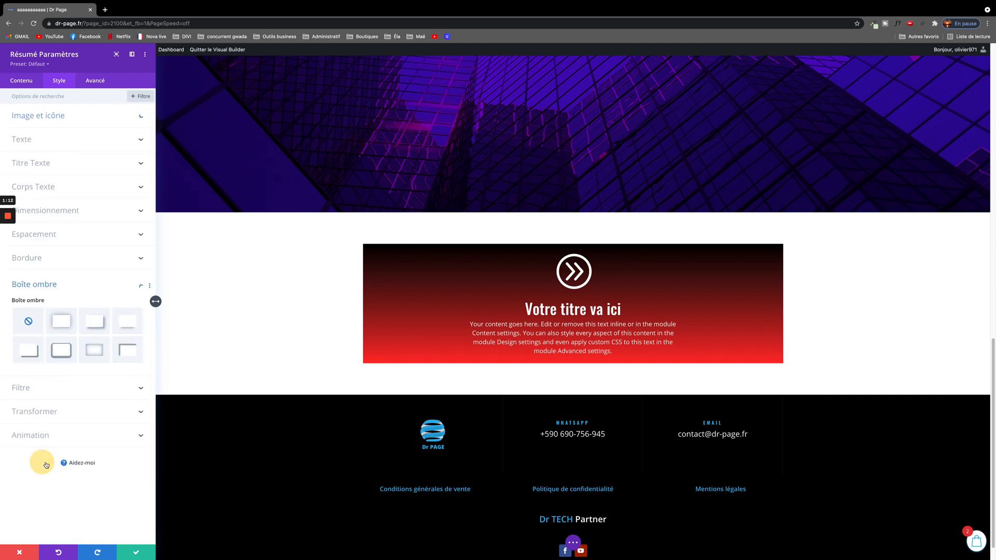
{"action": "left_click", "coordinate": [117, 331]}
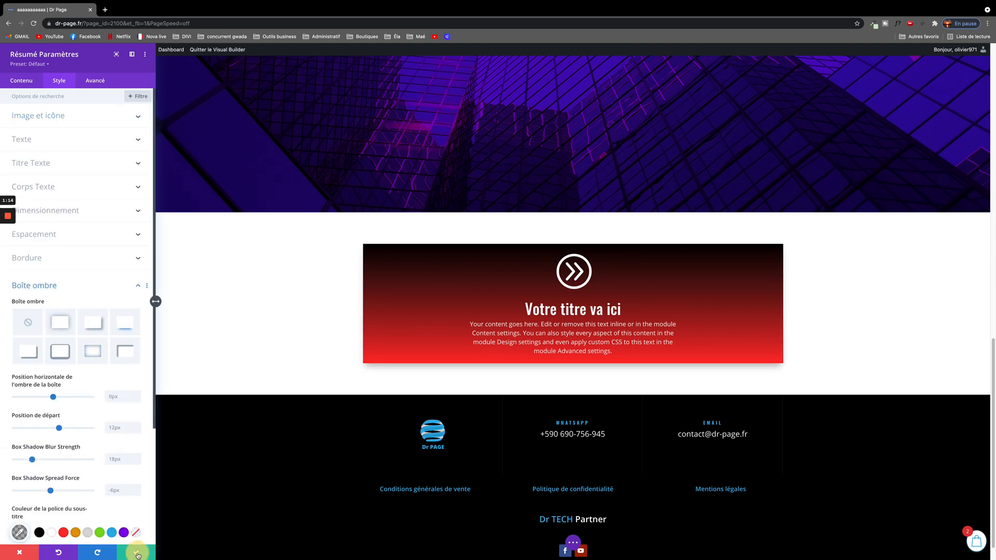
{"action": "left_click", "coordinate": [137, 553]}
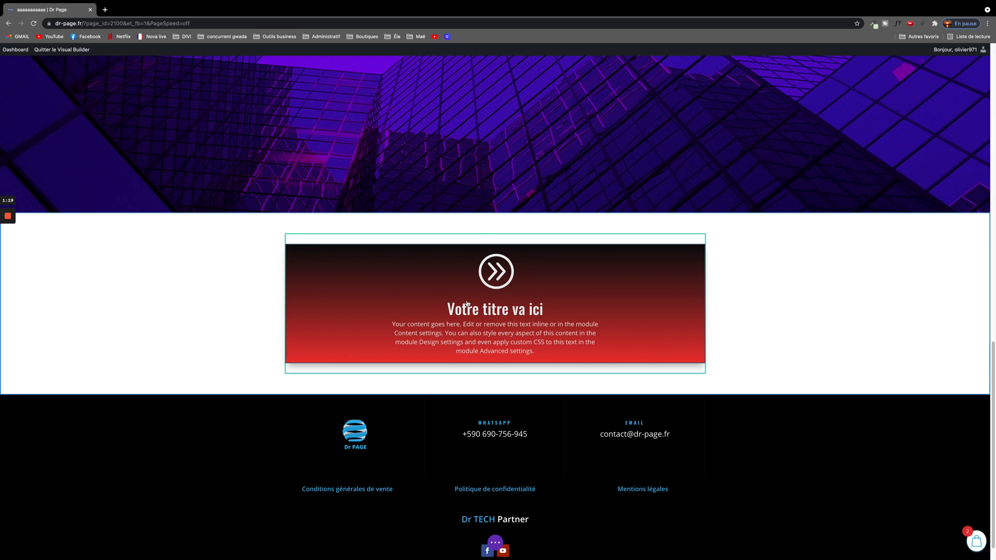
Step: Add two new columns to the row holding the red module and save the three-column structure
{"action": "mouse_move", "coordinate": [327, 241]}
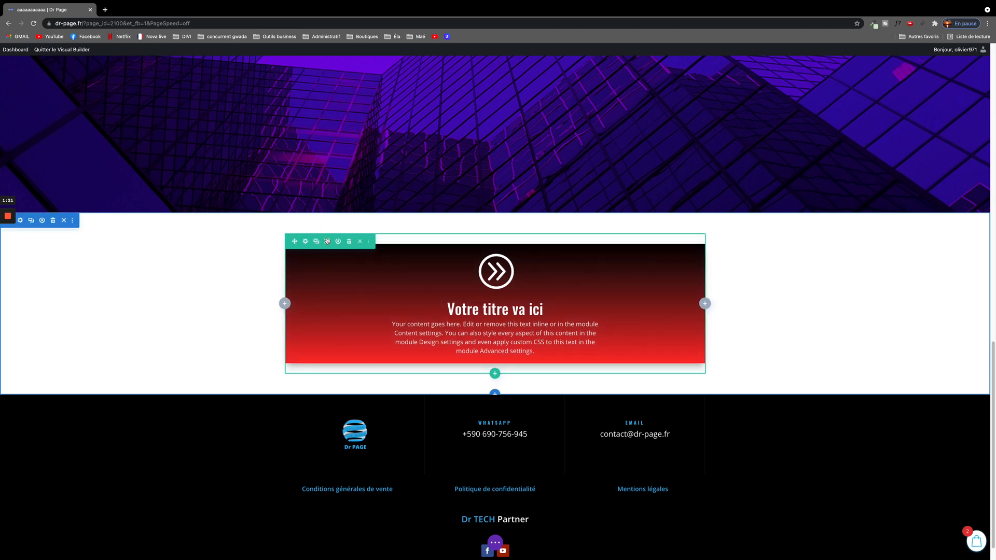
{"action": "left_click", "coordinate": [306, 242]}
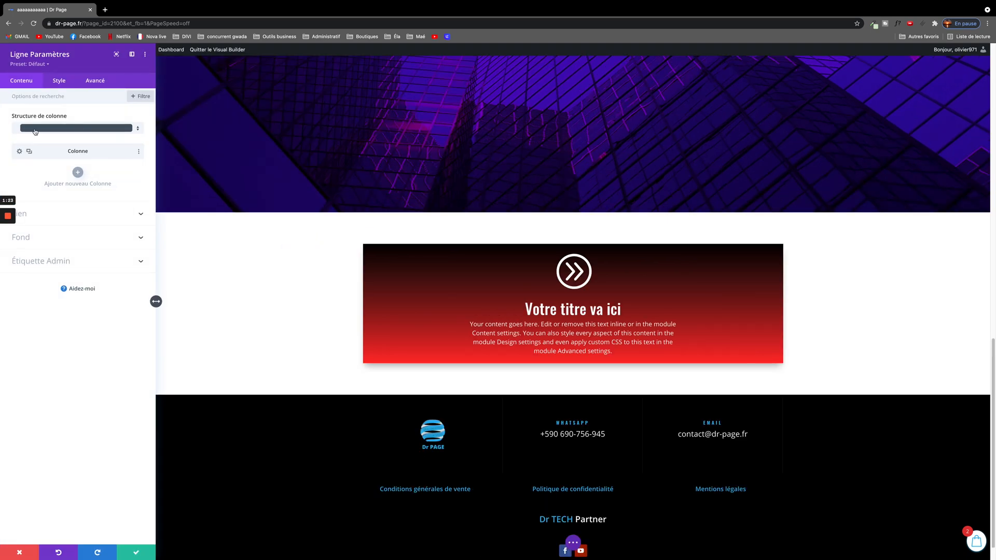
{"action": "left_click", "coordinate": [77, 172]}
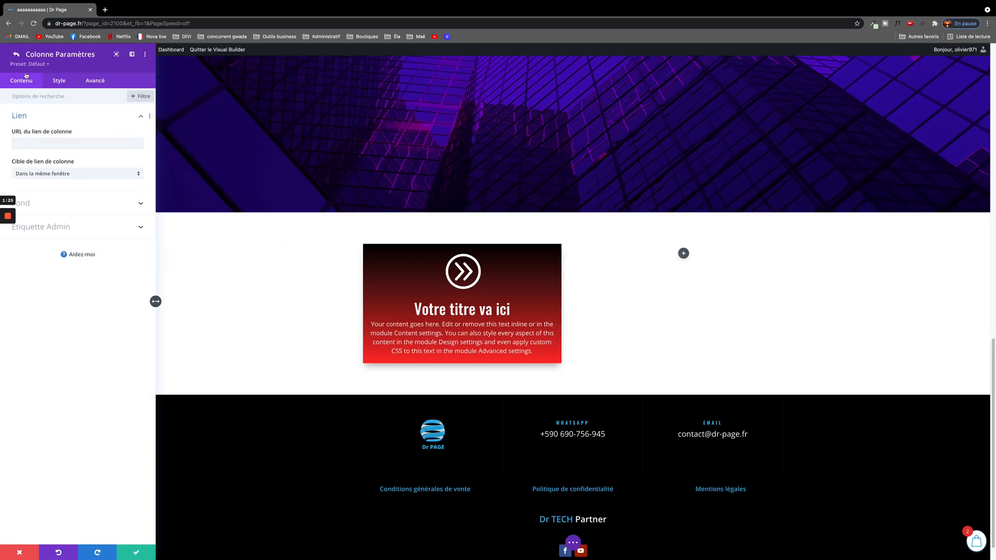
{"action": "left_click", "coordinate": [78, 192]}
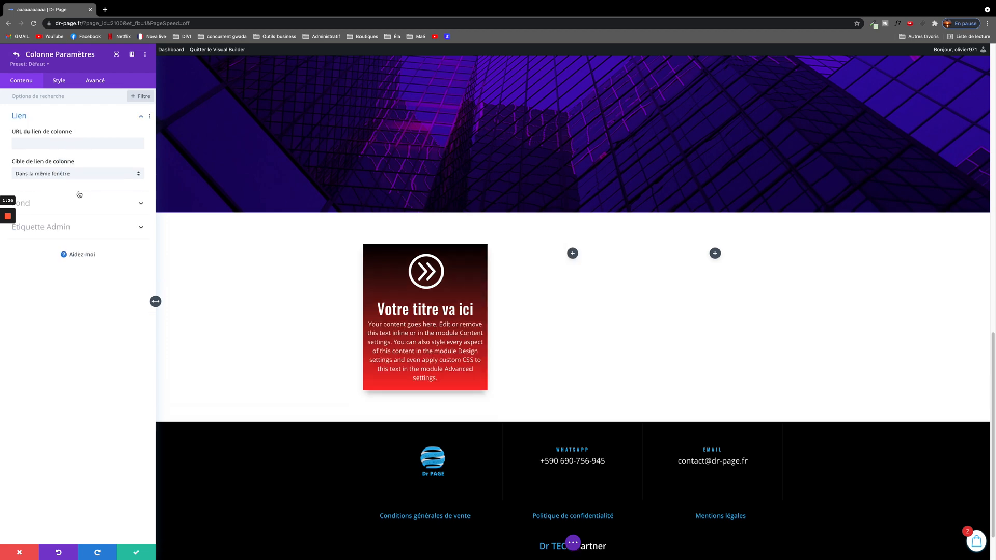
{"action": "left_click", "coordinate": [17, 55]}
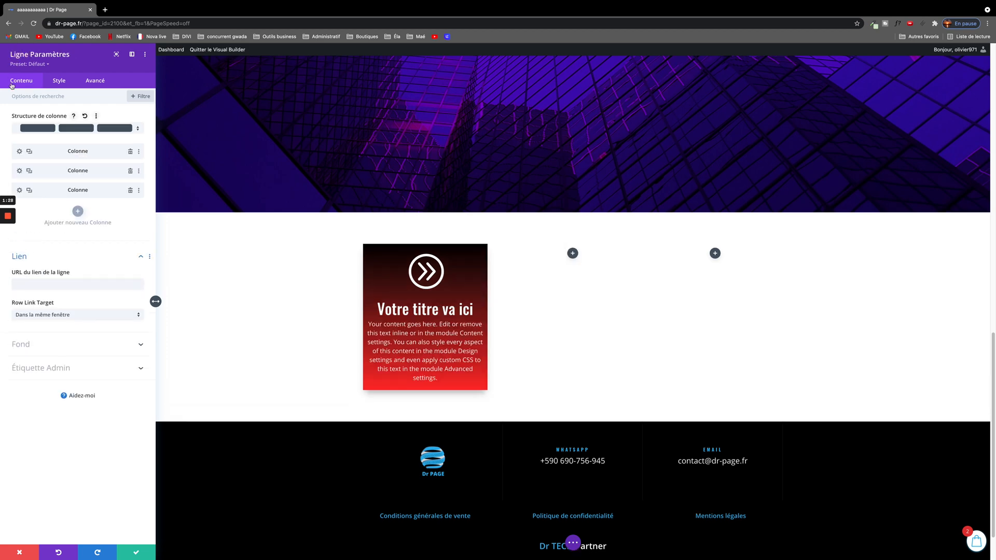
{"action": "left_click", "coordinate": [133, 552]}
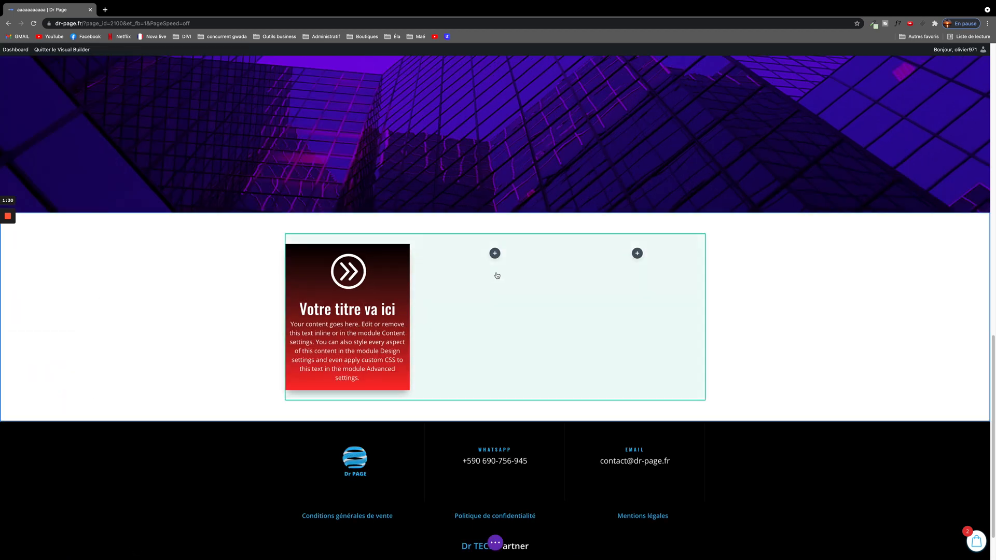
Step: Try adding a new default Résumé module in the middle column, and delete it
{"action": "left_click", "coordinate": [495, 253]}
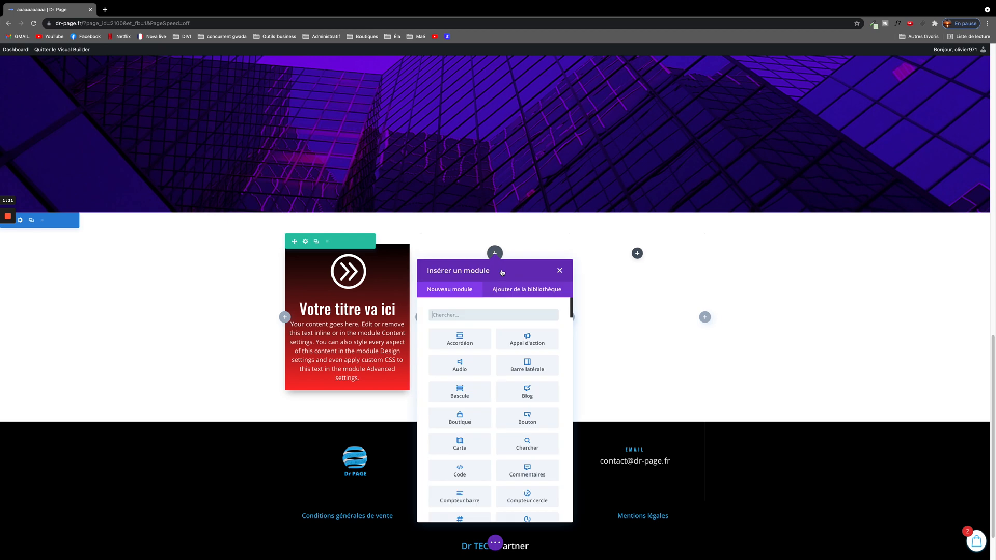
{"action": "left_click", "coordinate": [454, 316]}
{"action": "type", "text": "résumé"}
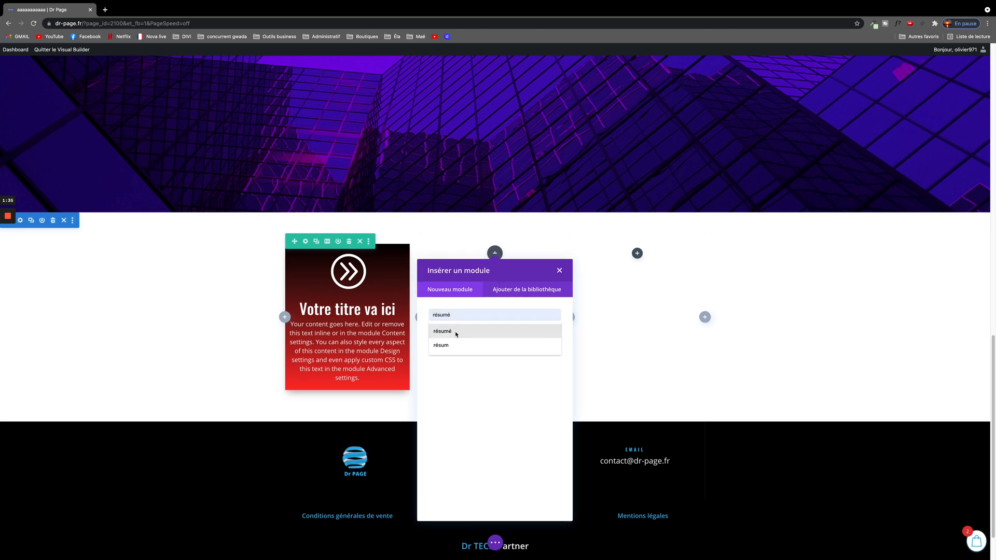
{"action": "left_click", "coordinate": [456, 332]}
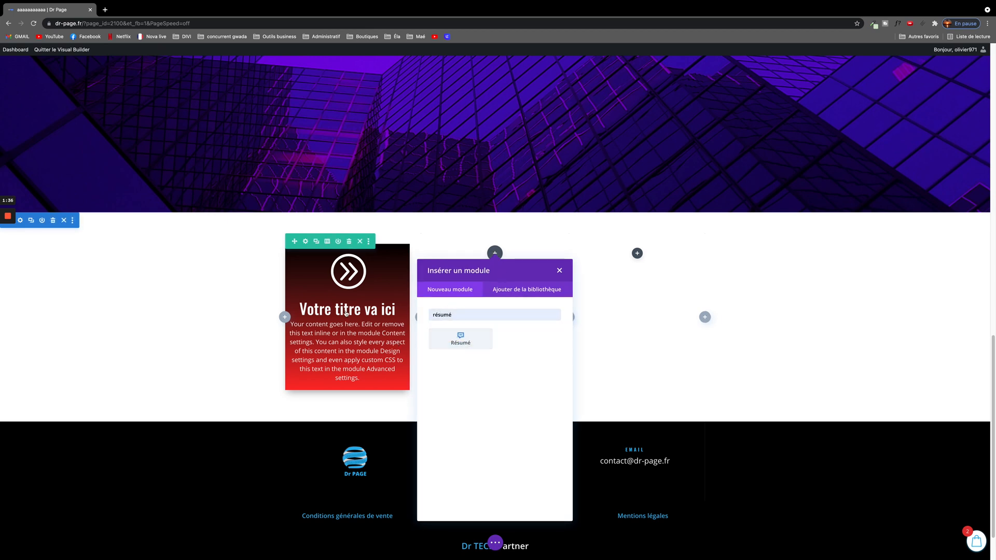
{"action": "left_click", "coordinate": [459, 339]}
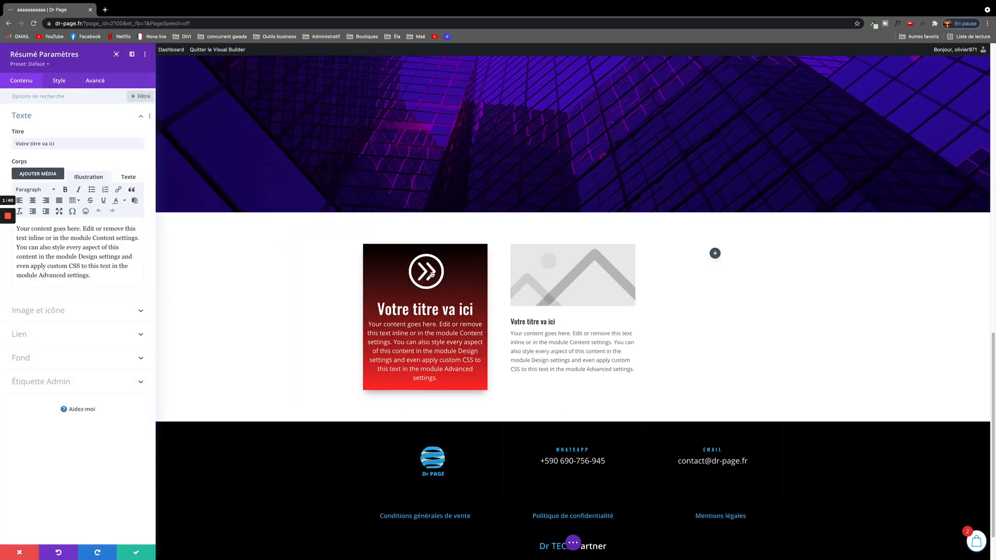
{"action": "left_click", "coordinate": [136, 552]}
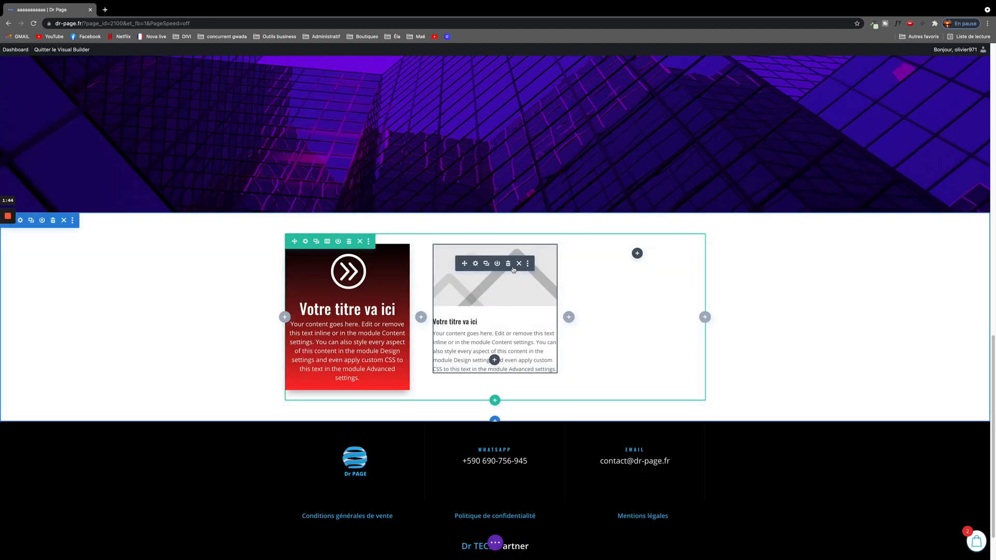
{"action": "left_click", "coordinate": [508, 264]}
Step: Duplicate the styled red Résumé module in the first column
{"action": "left_click", "coordinate": [337, 290]}
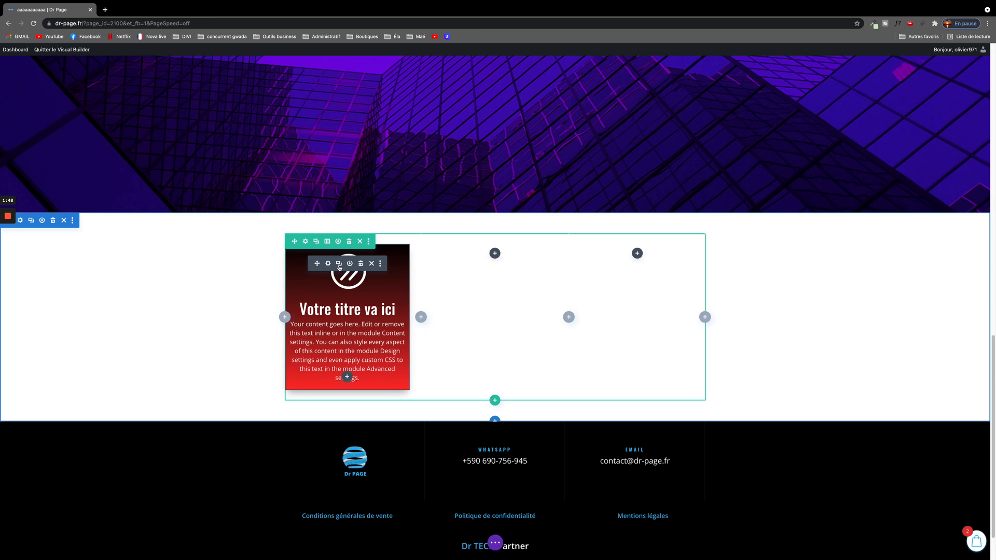
{"action": "left_click", "coordinate": [338, 265]}
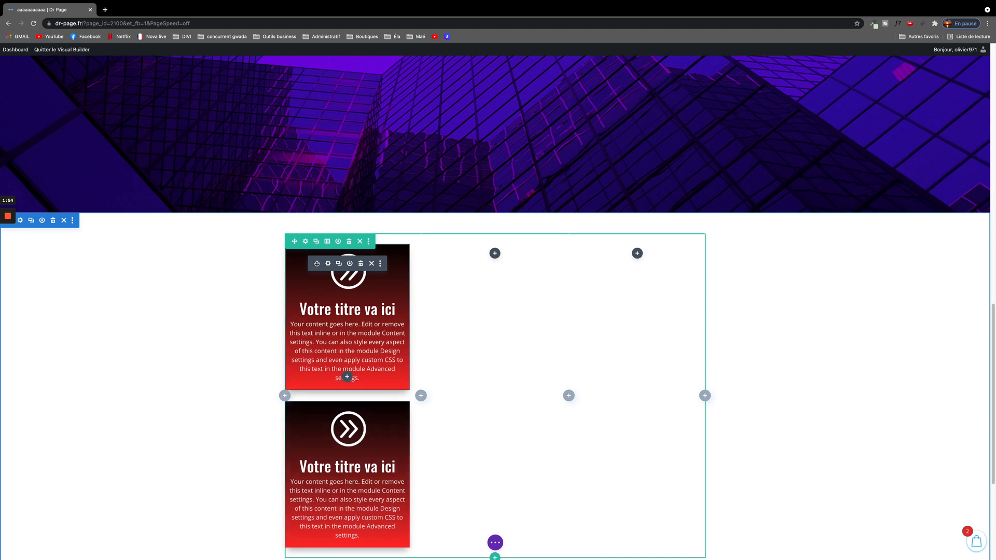
Step: Move one styled red module to the middle column, duplicate it there, and place the copy in the third column
{"action": "left_click_drag", "start_coordinate": [317, 263], "coordinate": [480, 258]}
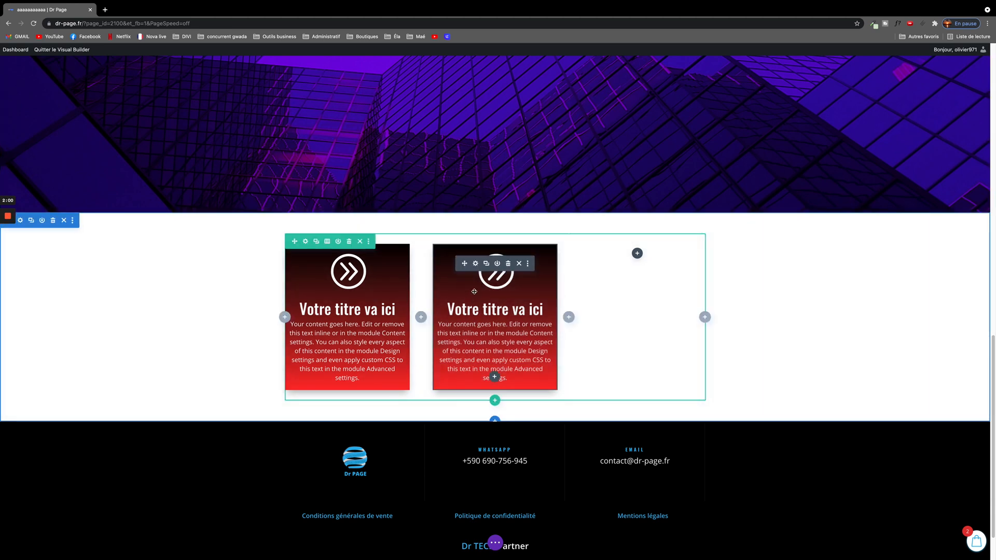
{"action": "left_click", "coordinate": [486, 264]}
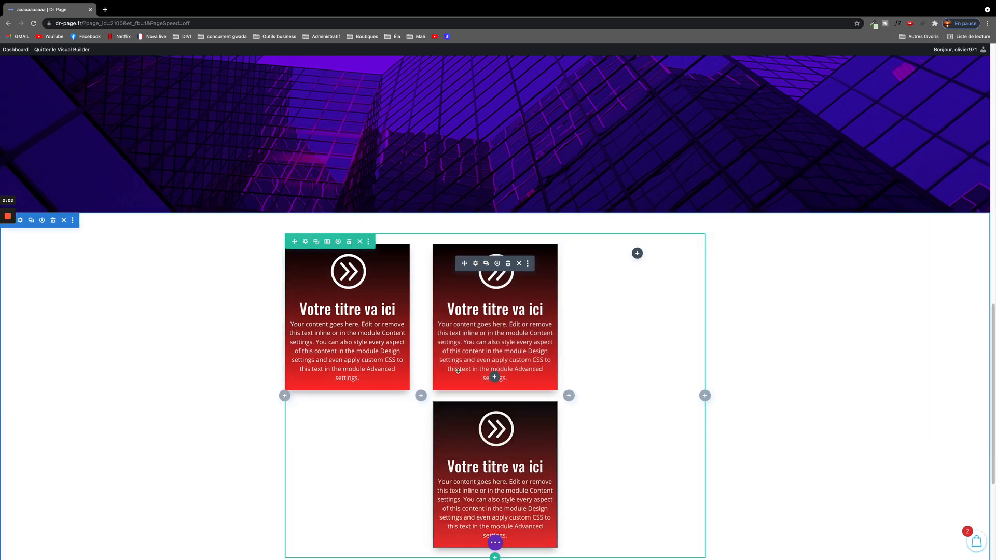
{"action": "left_click_drag", "start_coordinate": [463, 265], "coordinate": [643, 249]}
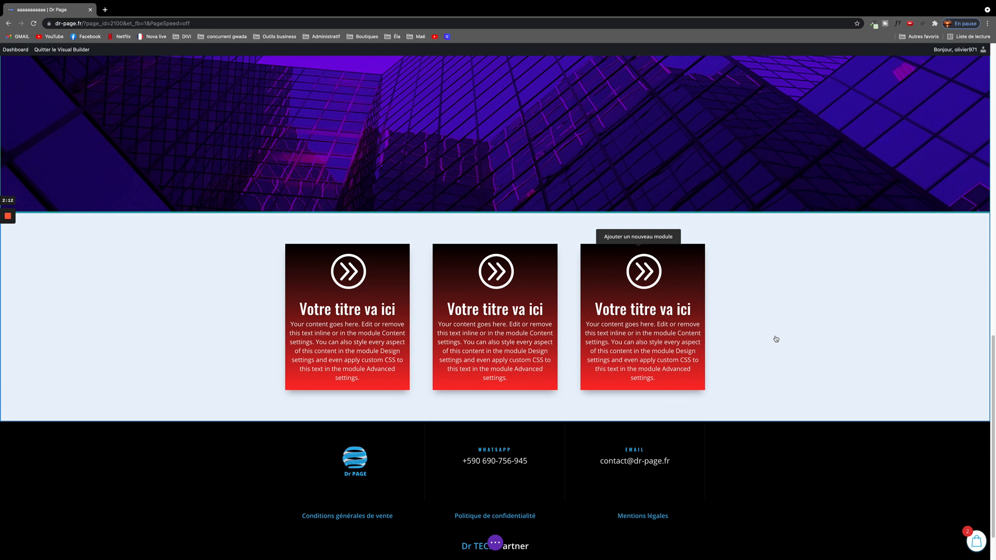
Step: Change the middle module's icon to the circled double up chevron and save its settings
{"action": "left_click", "coordinate": [465, 261]}
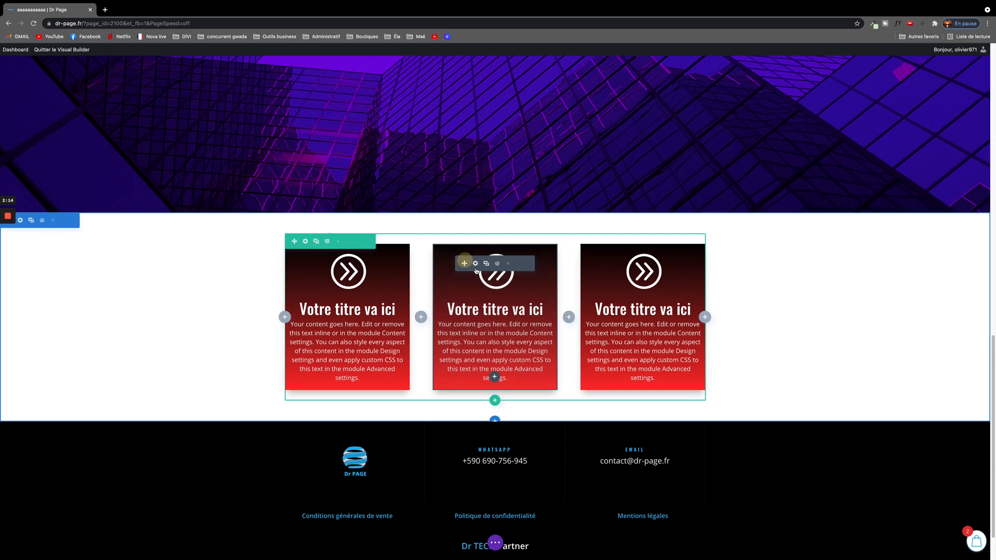
{"action": "left_click", "coordinate": [475, 264]}
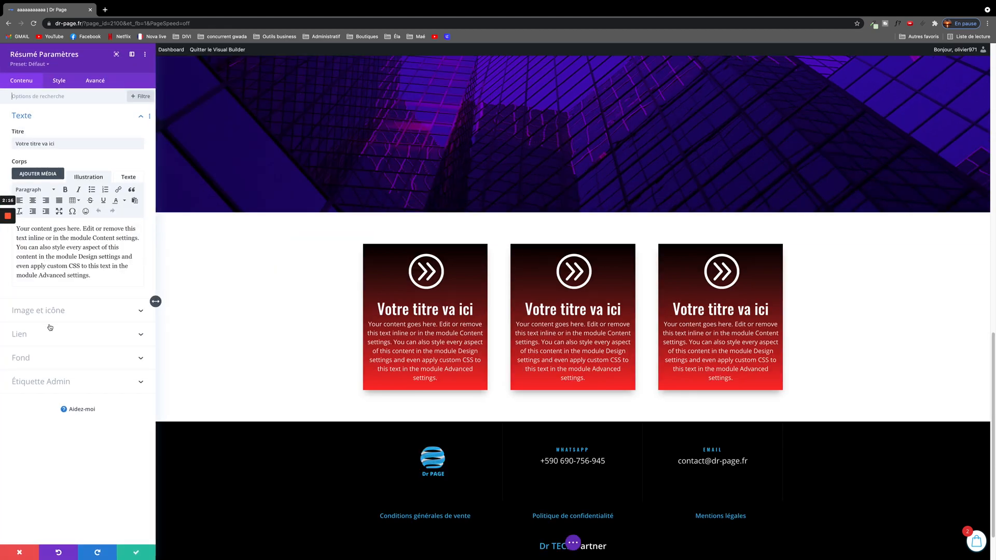
{"action": "left_click", "coordinate": [41, 310]}
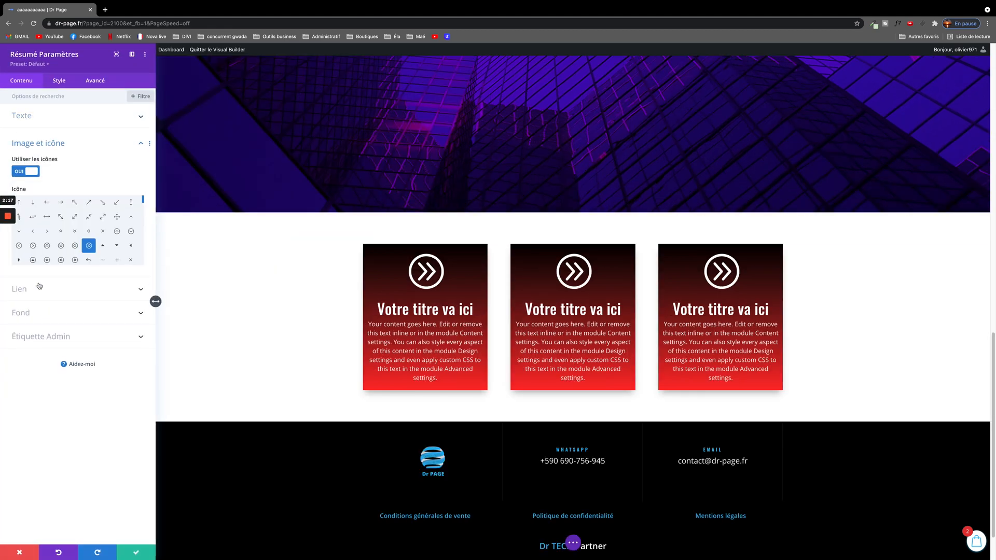
{"action": "left_click", "coordinate": [47, 246]}
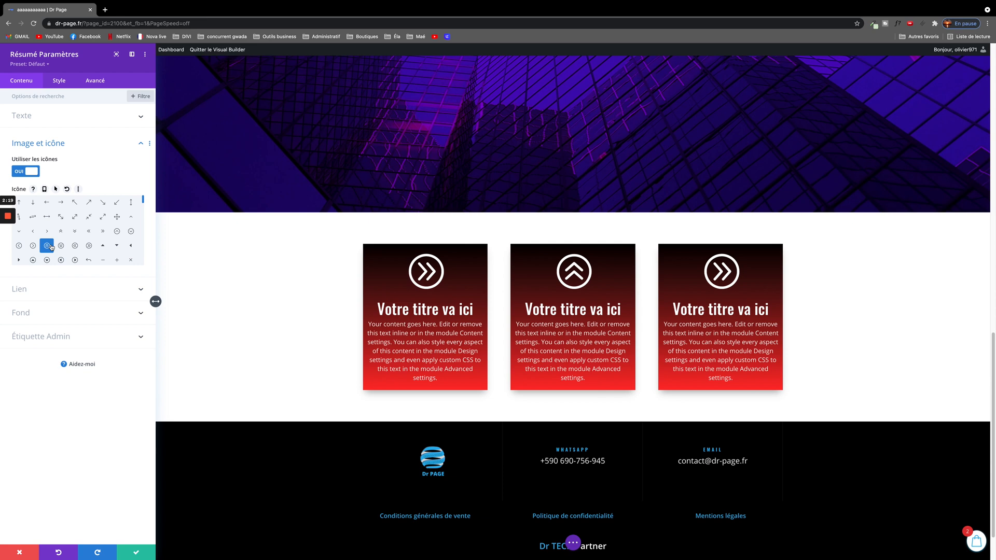
{"action": "left_click", "coordinate": [137, 553]}
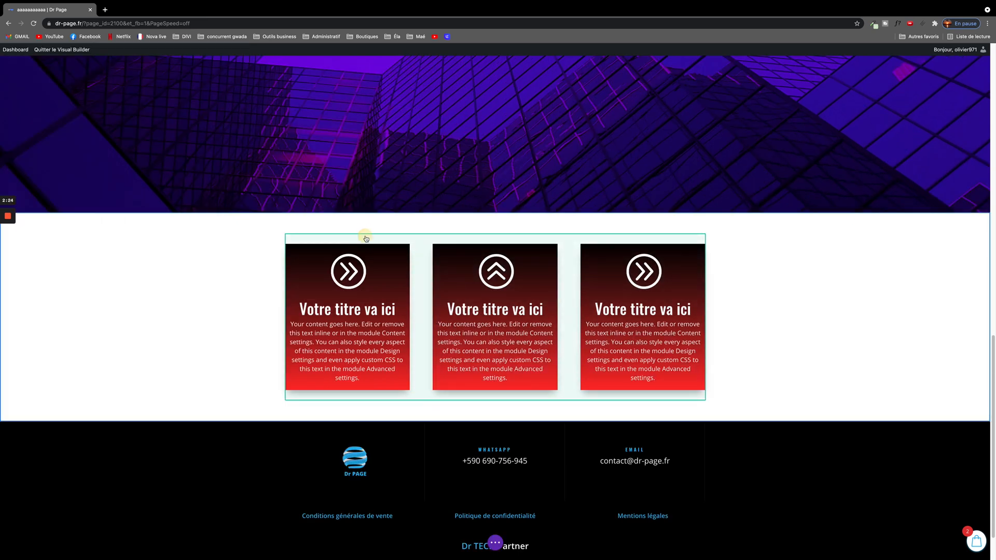
Step: Set the row's width to 100% and its maximum width to 1400px, and save the row settings
{"action": "mouse_move", "coordinate": [349, 239]}
{"action": "left_click", "coordinate": [305, 241]}
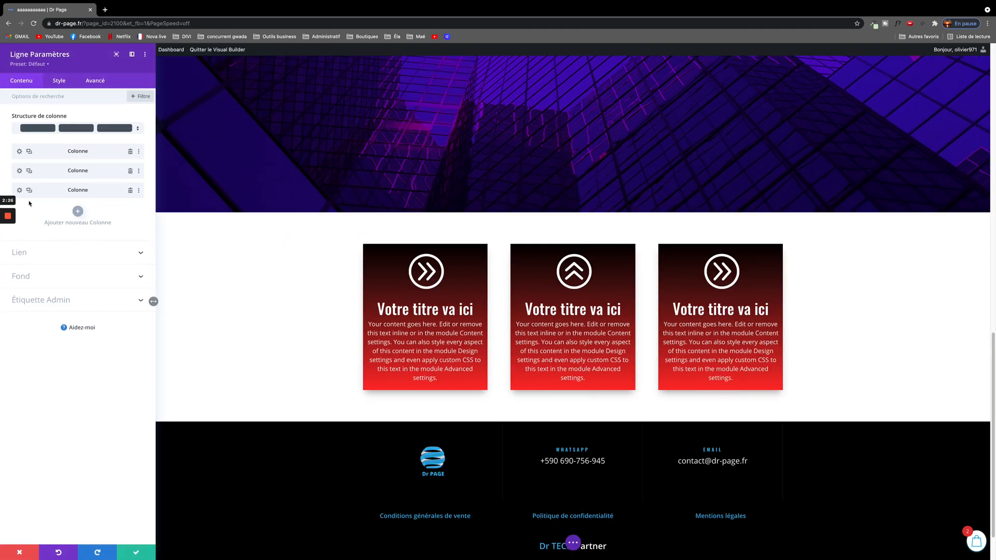
{"action": "left_click", "coordinate": [58, 82]}
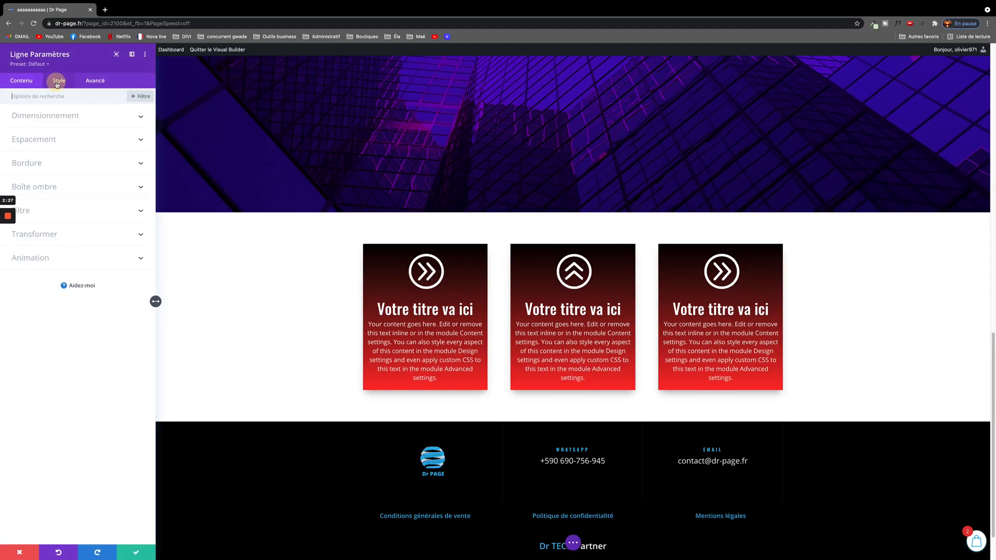
{"action": "left_click", "coordinate": [40, 117]}
{"action": "left_click_drag", "start_coordinate": [76, 219], "coordinate": [126, 208]}
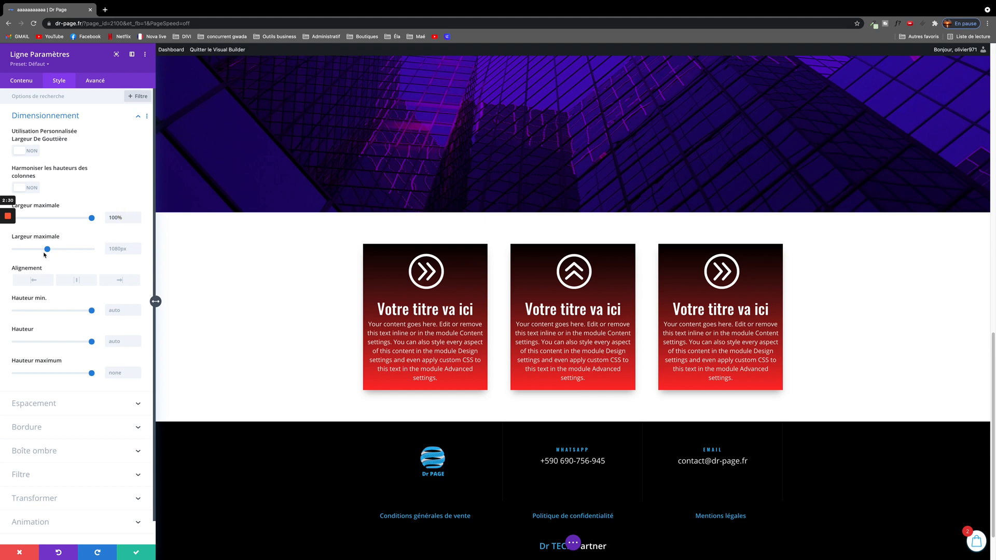
{"action": "left_click_drag", "start_coordinate": [47, 250], "coordinate": [56, 249]}
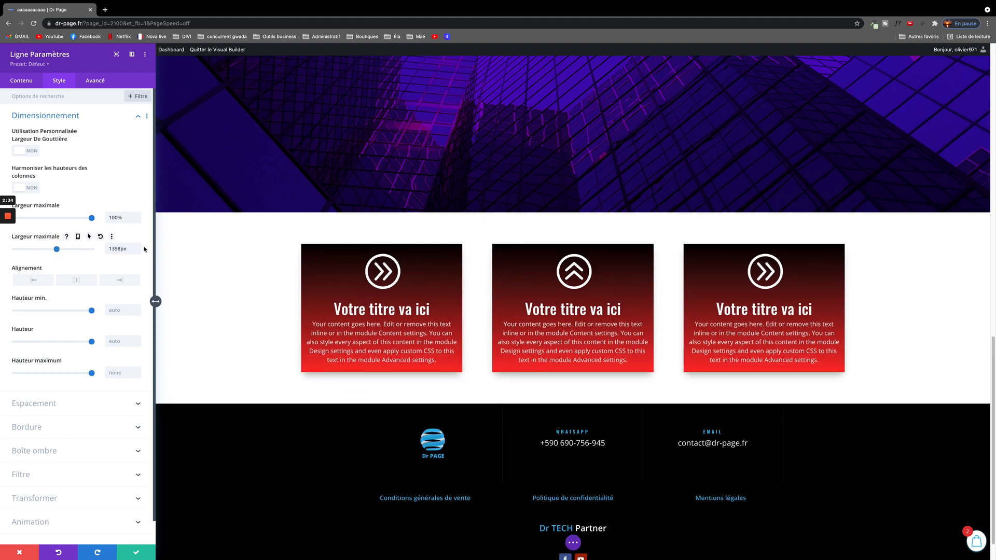
{"action": "left_click", "coordinate": [137, 245]}
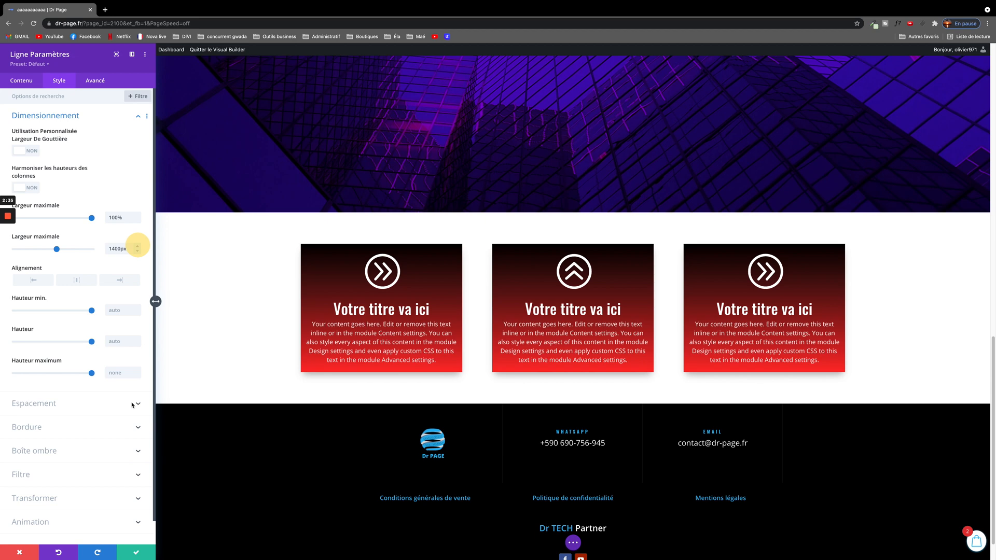
{"action": "left_click", "coordinate": [136, 552]}
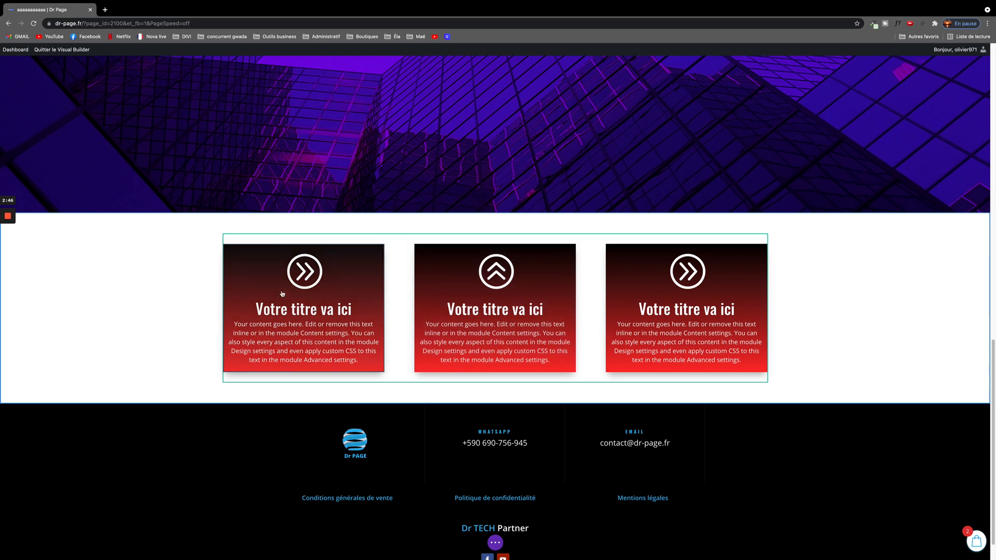
Step: Change the first module's black background gradient color to green #7cda24 and save the settings
{"action": "left_click", "coordinate": [262, 267]}
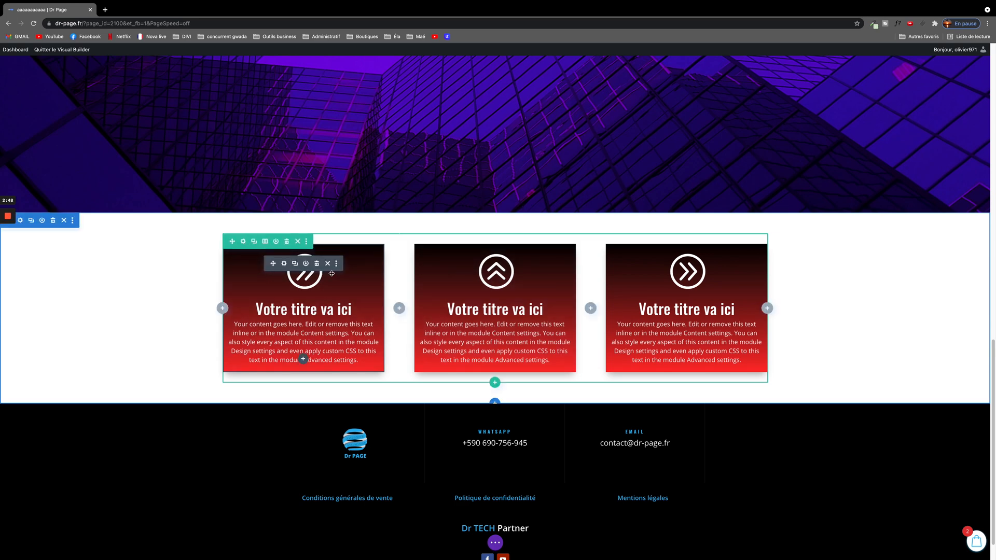
{"action": "left_click", "coordinate": [285, 264]}
{"action": "left_click", "coordinate": [31, 359]}
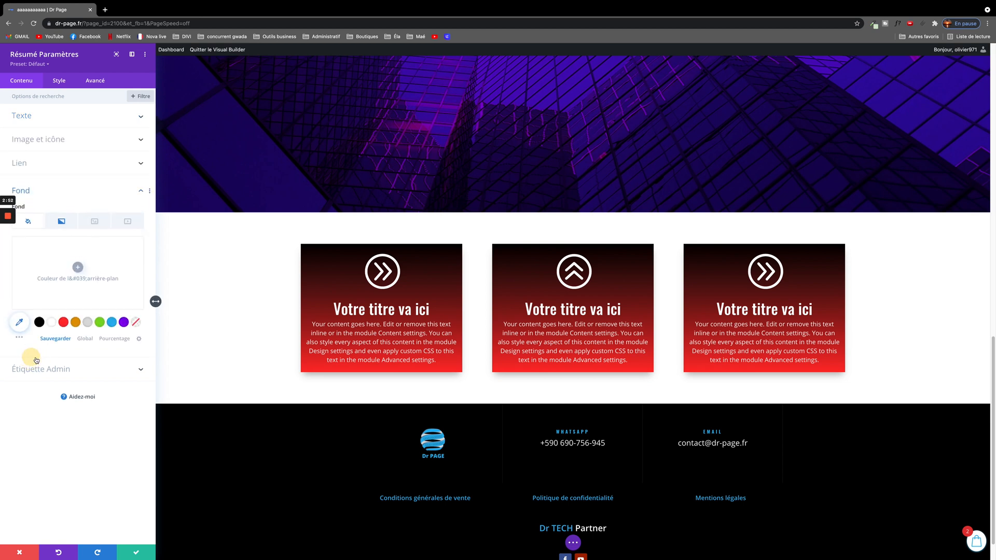
{"action": "left_click", "coordinate": [59, 222]}
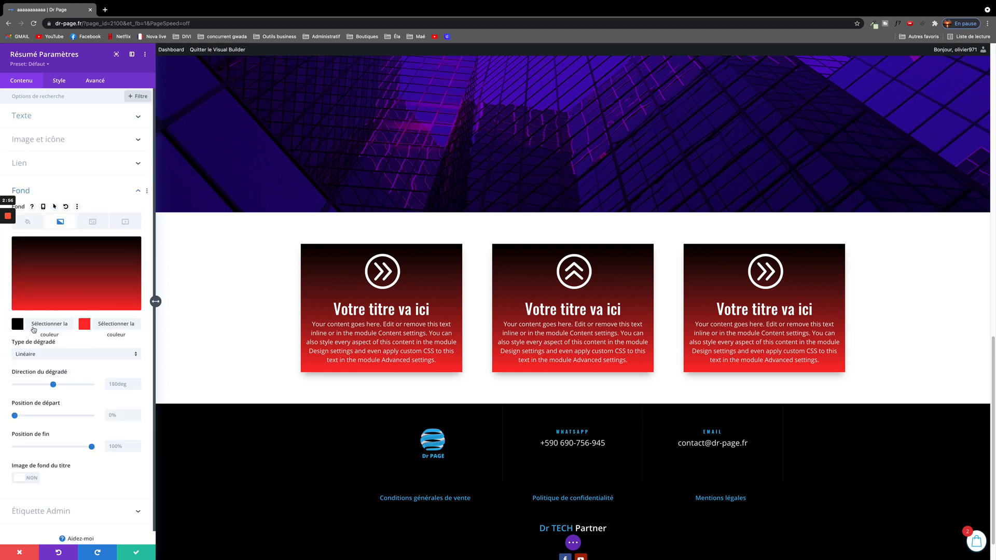
{"action": "left_click", "coordinate": [18, 325]}
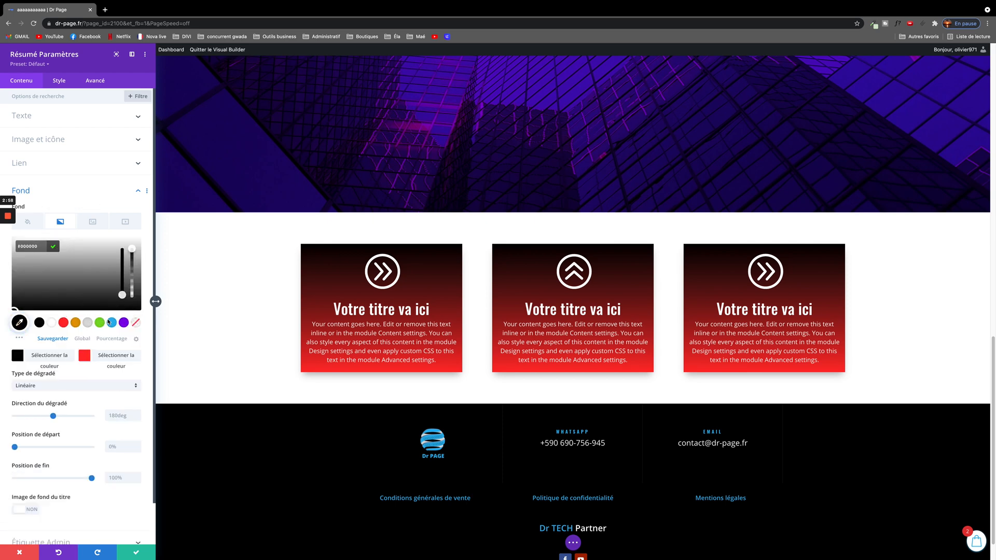
{"action": "left_click", "coordinate": [100, 324]}
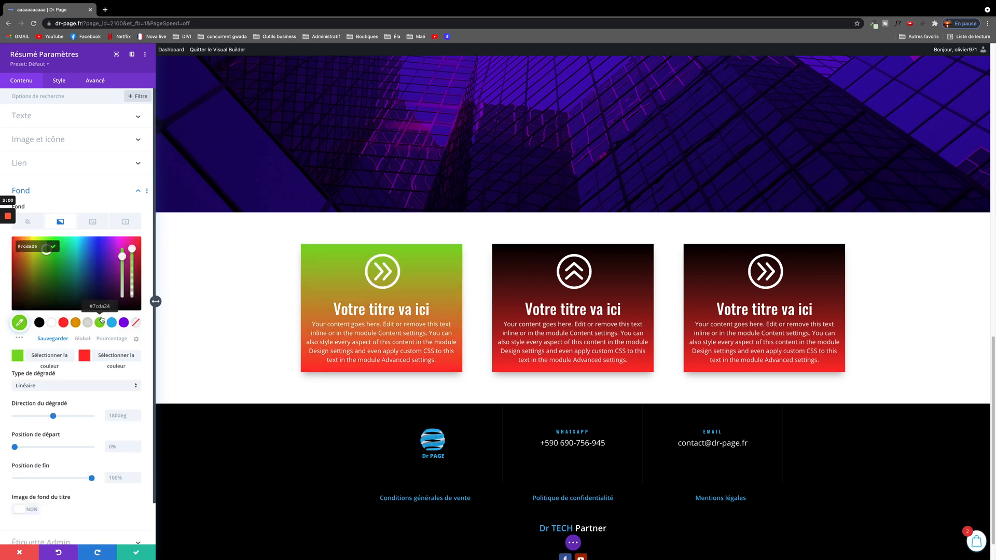
{"action": "left_click", "coordinate": [133, 553]}
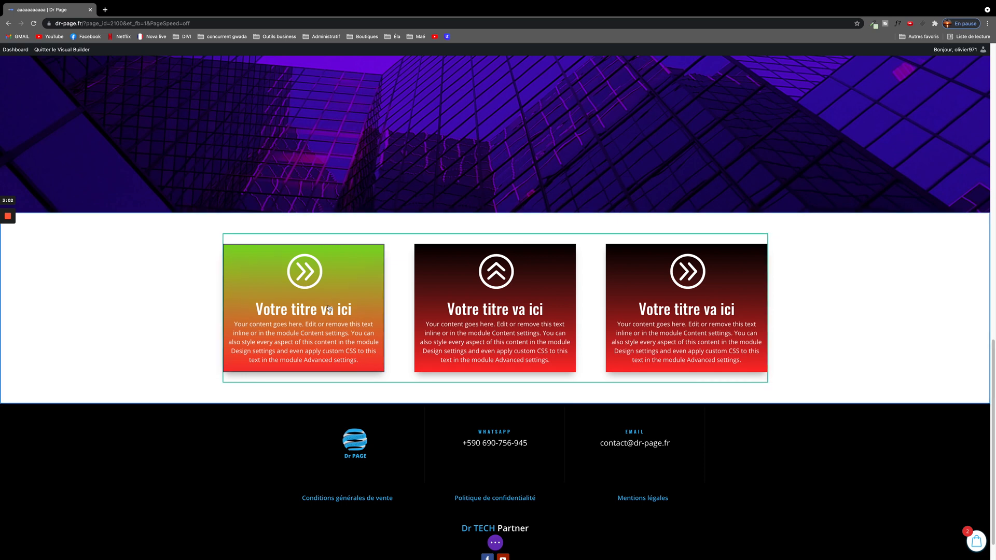
Step: Extend the first module's styles to all Résumé modules throughout this row (Cette rangée)
{"action": "left_click", "coordinate": [355, 263]}
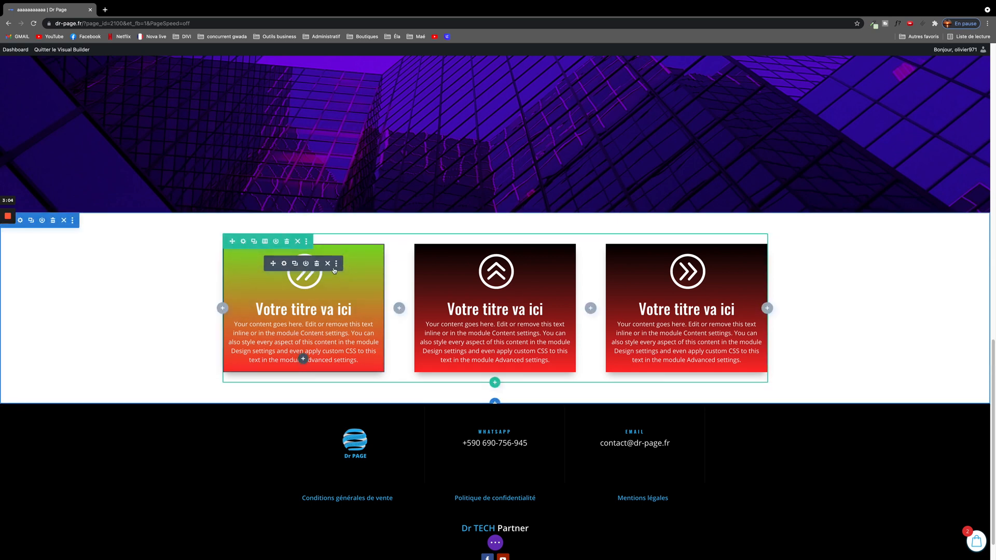
{"action": "left_click", "coordinate": [336, 264]}
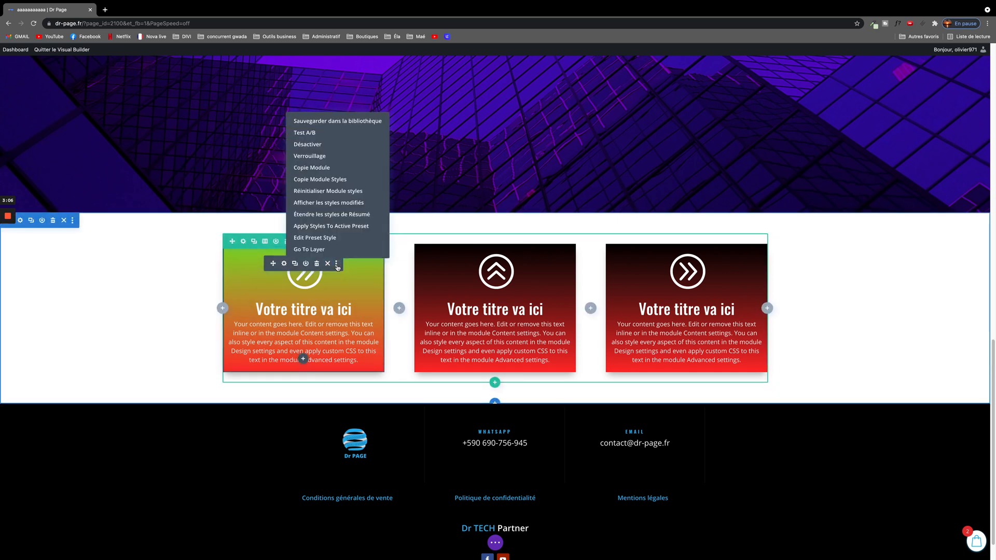
{"action": "left_click", "coordinate": [343, 215]}
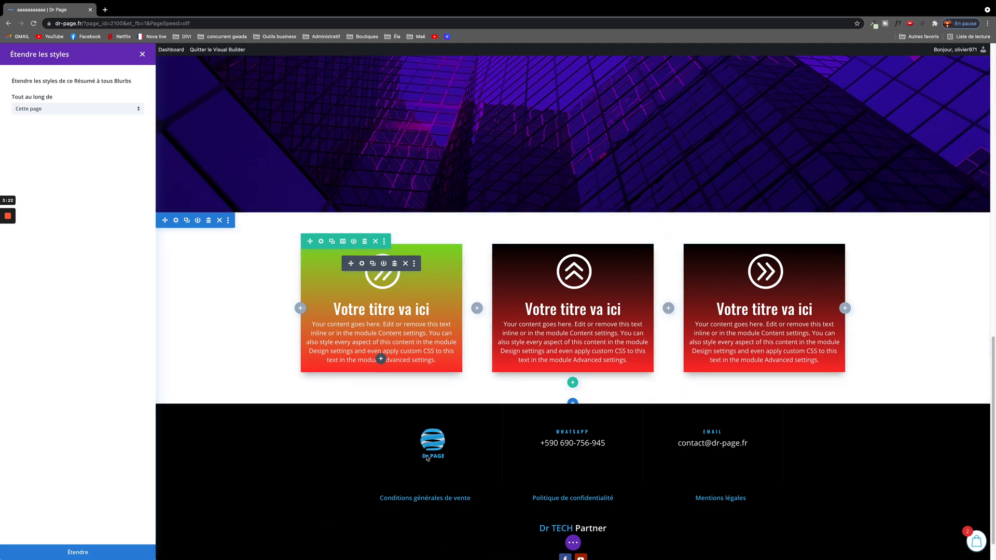
{"action": "left_click", "coordinate": [140, 114]}
{"action": "left_click", "coordinate": [70, 127]}
{"action": "left_click", "coordinate": [138, 110]}
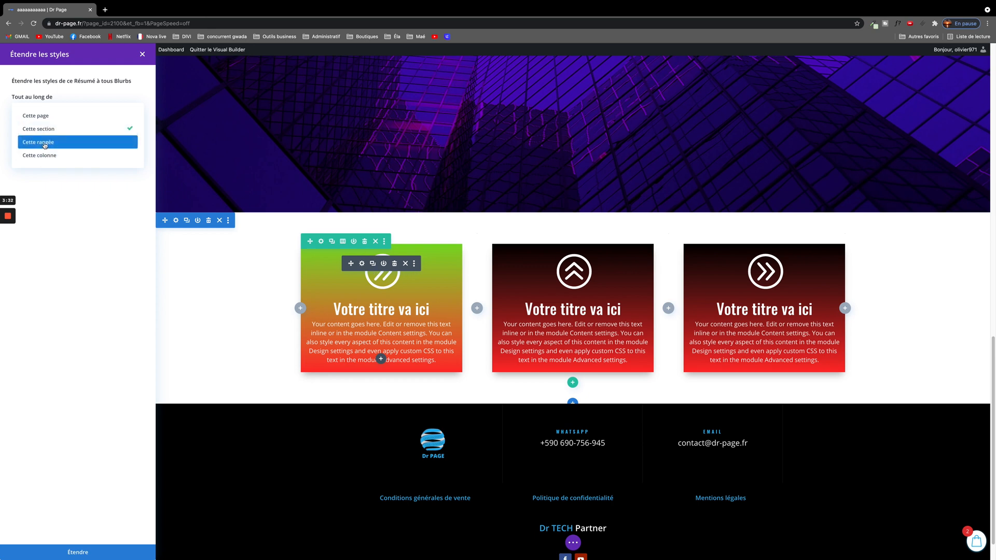
{"action": "left_click", "coordinate": [45, 145]}
{"action": "left_click", "coordinate": [130, 554]}
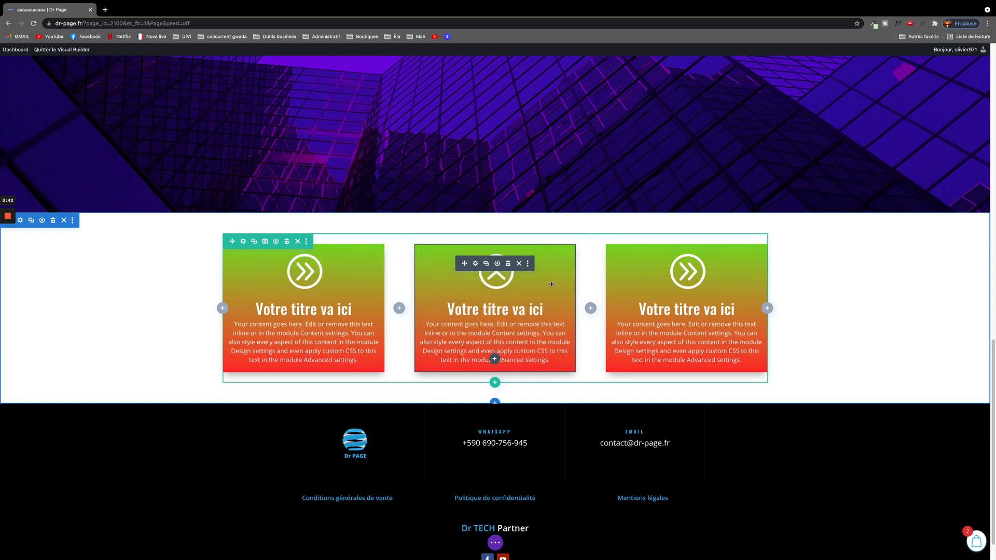
Step: Change the third module's icon to the circled single left chevron and save its settings
{"action": "left_click", "coordinate": [825, 272]}
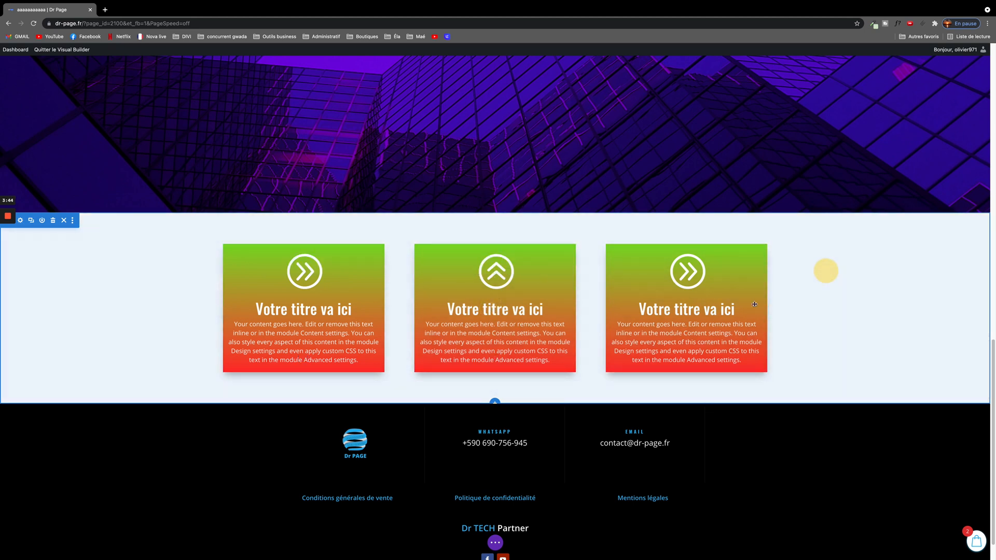
{"action": "left_click", "coordinate": [667, 263]}
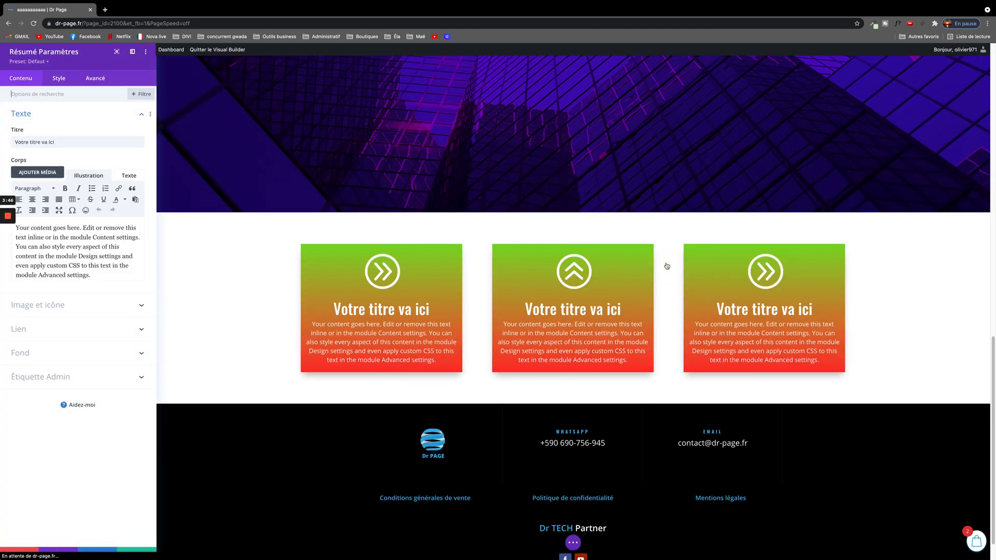
{"action": "left_click", "coordinate": [32, 313]}
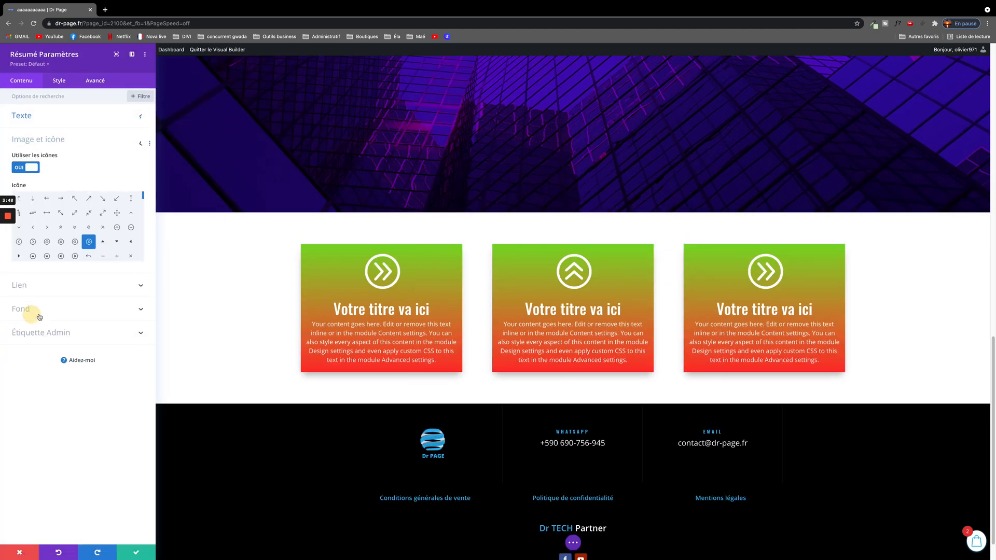
{"action": "left_click", "coordinate": [19, 246]}
{"action": "left_click", "coordinate": [134, 551]}
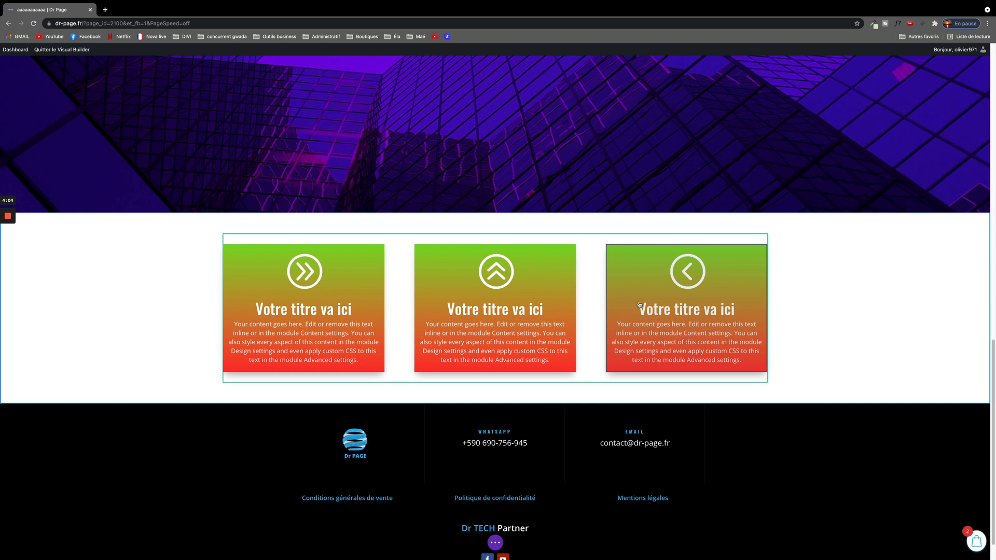
Step: Select all three Résumé modules together, set their title font to Aguafina Script, and save the shared settings
{"action": "left_click", "coordinate": [502, 296]}
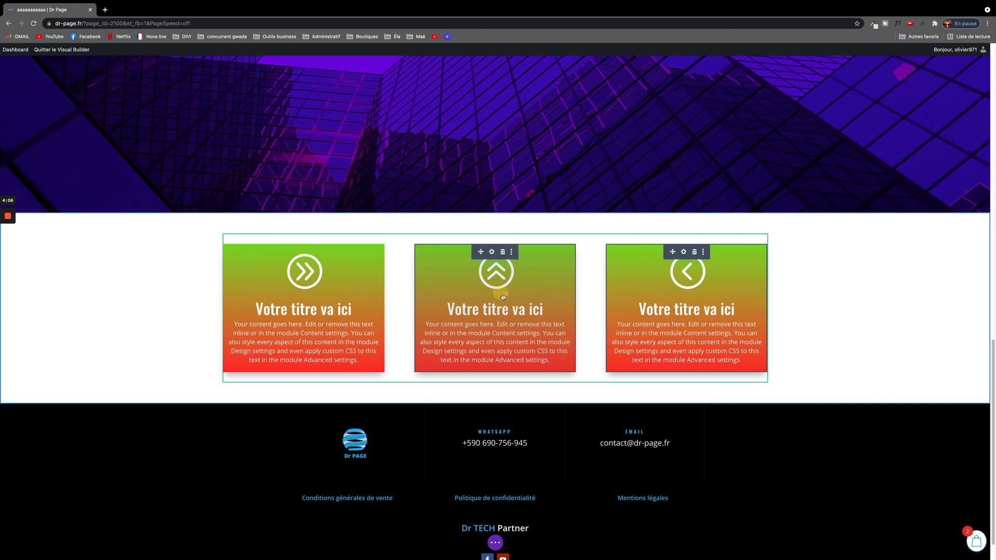
{"action": "left_click", "coordinate": [275, 283]}
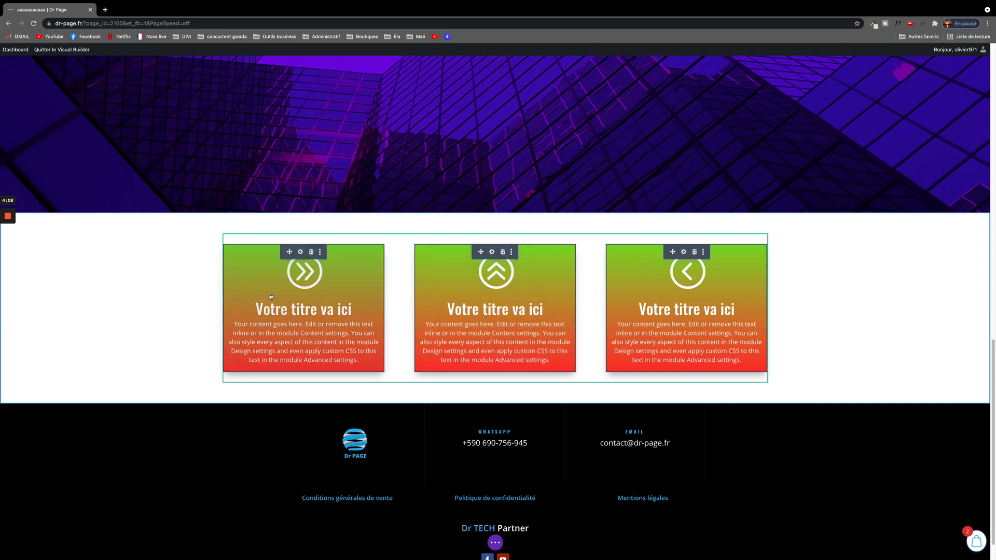
{"action": "left_click", "coordinate": [300, 251]}
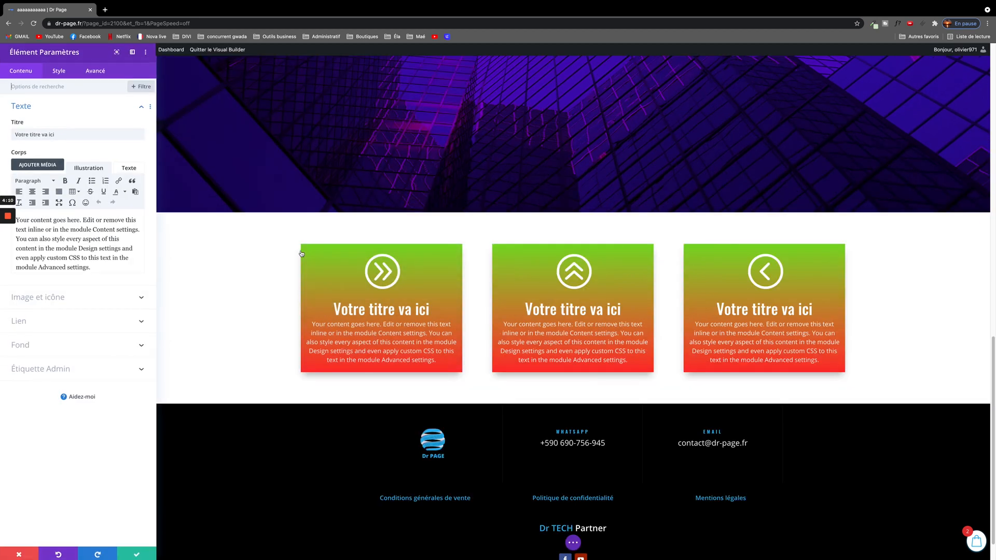
{"action": "left_click", "coordinate": [59, 73]}
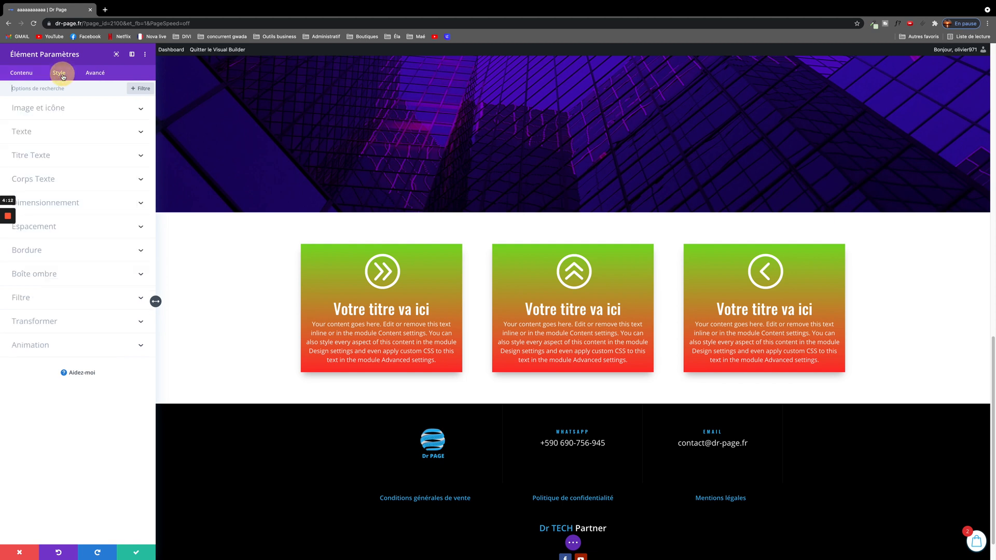
{"action": "left_click", "coordinate": [39, 132]}
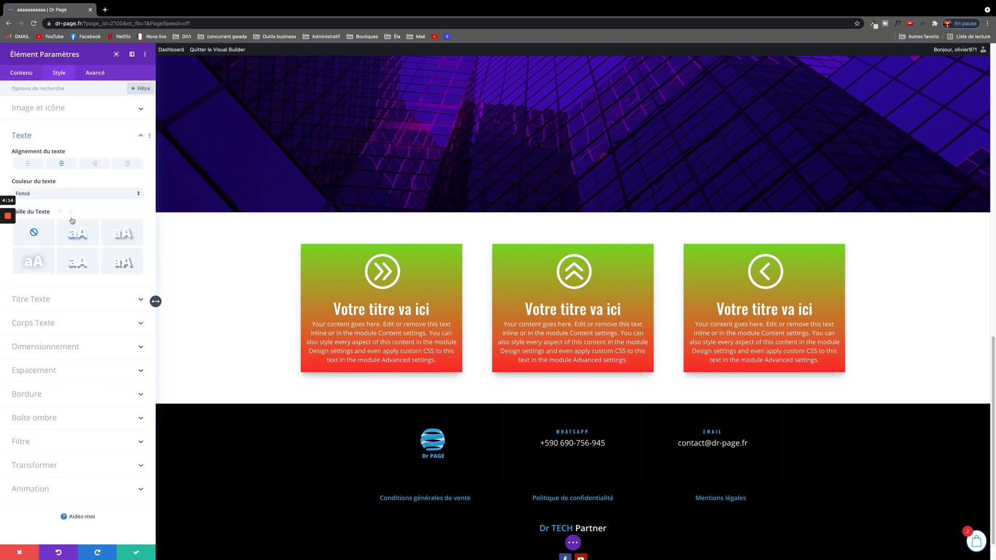
{"action": "left_click", "coordinate": [41, 299]}
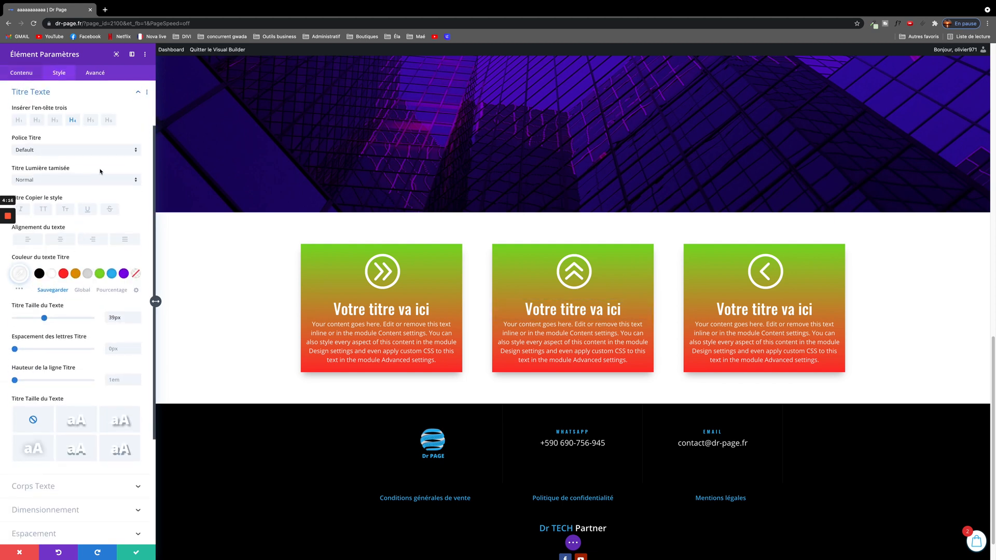
{"action": "left_click", "coordinate": [136, 149]}
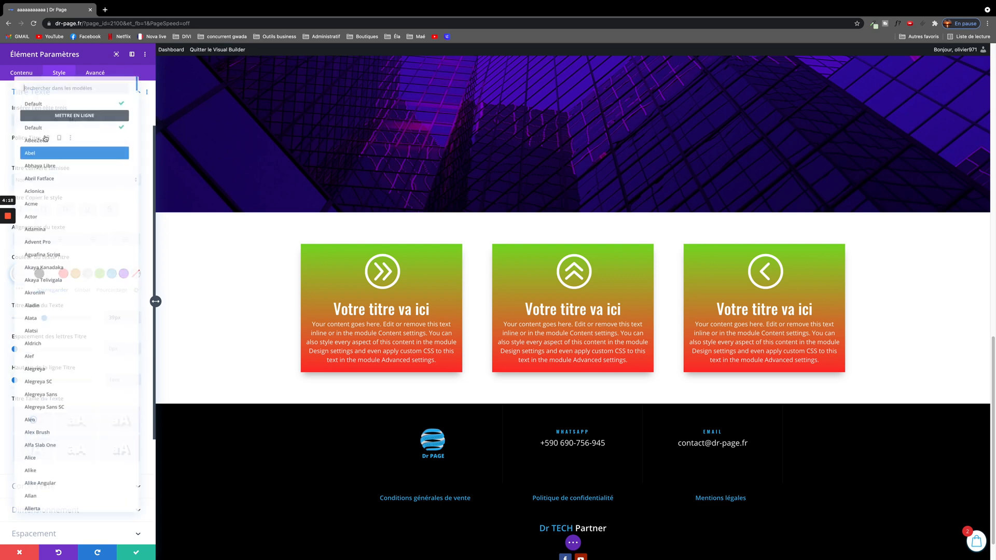
{"action": "left_click", "coordinate": [40, 254]}
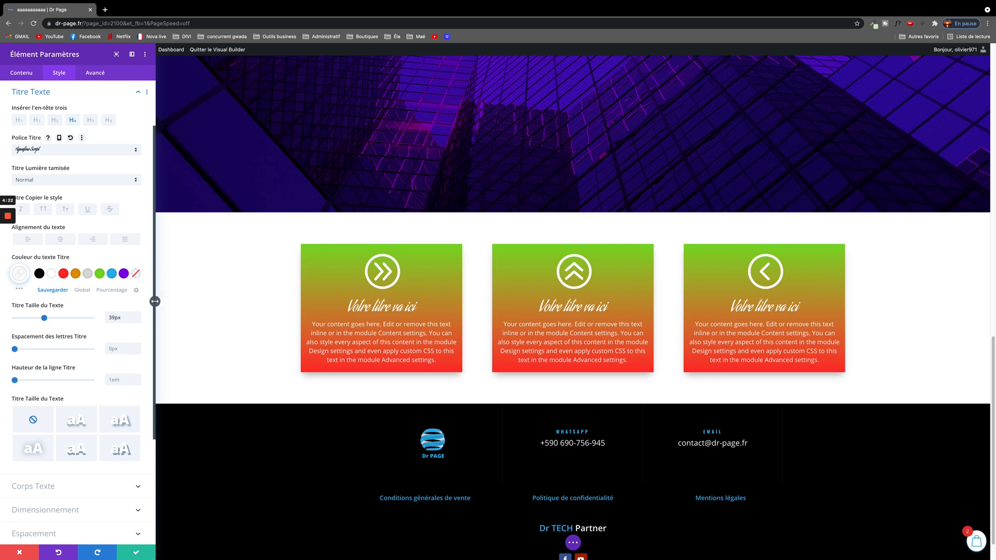
{"action": "left_click", "coordinate": [138, 554]}
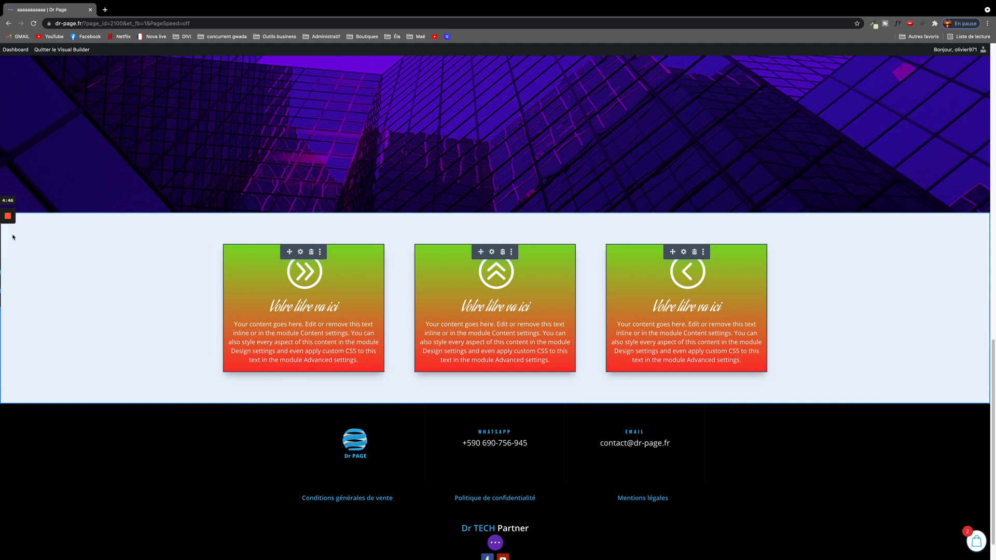
{"action": "mouse_move", "coordinate": [10, 218]}
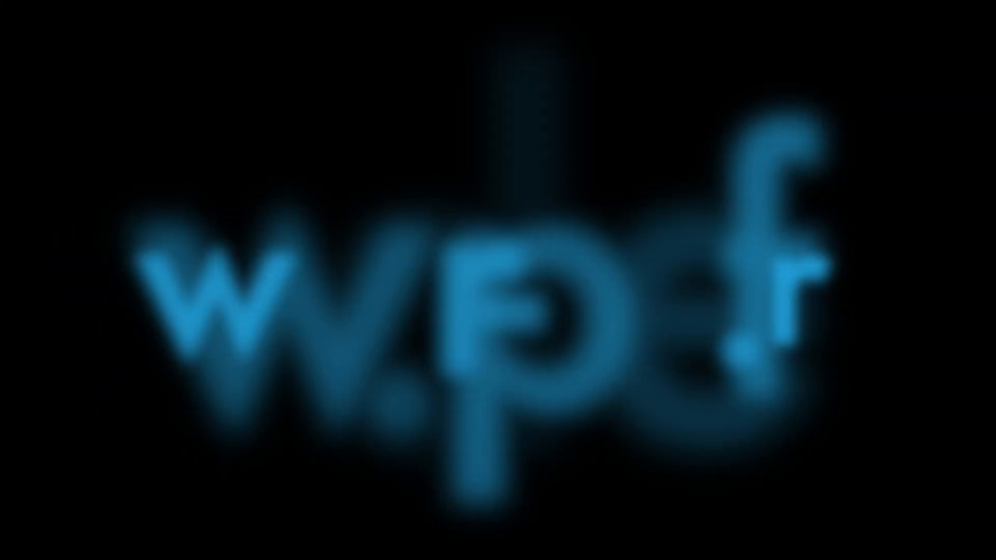